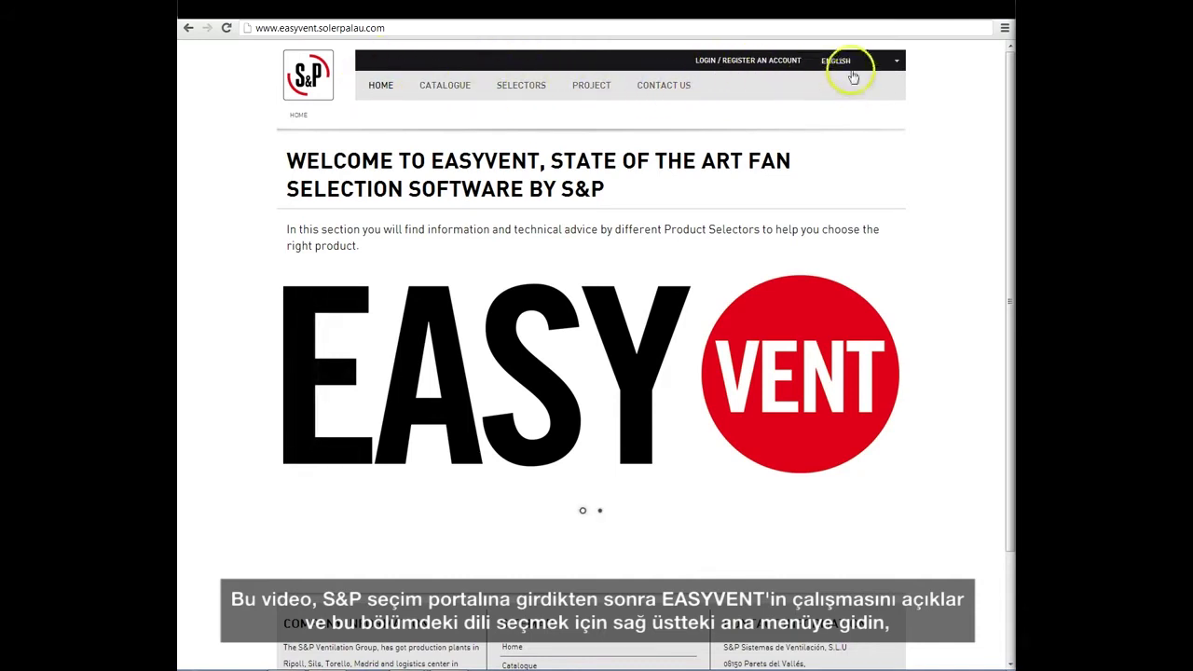
Keep the site language as English, log in to the account, and go to the Catalogue page.
{"action": "left_click", "coordinate": [907, 63]}
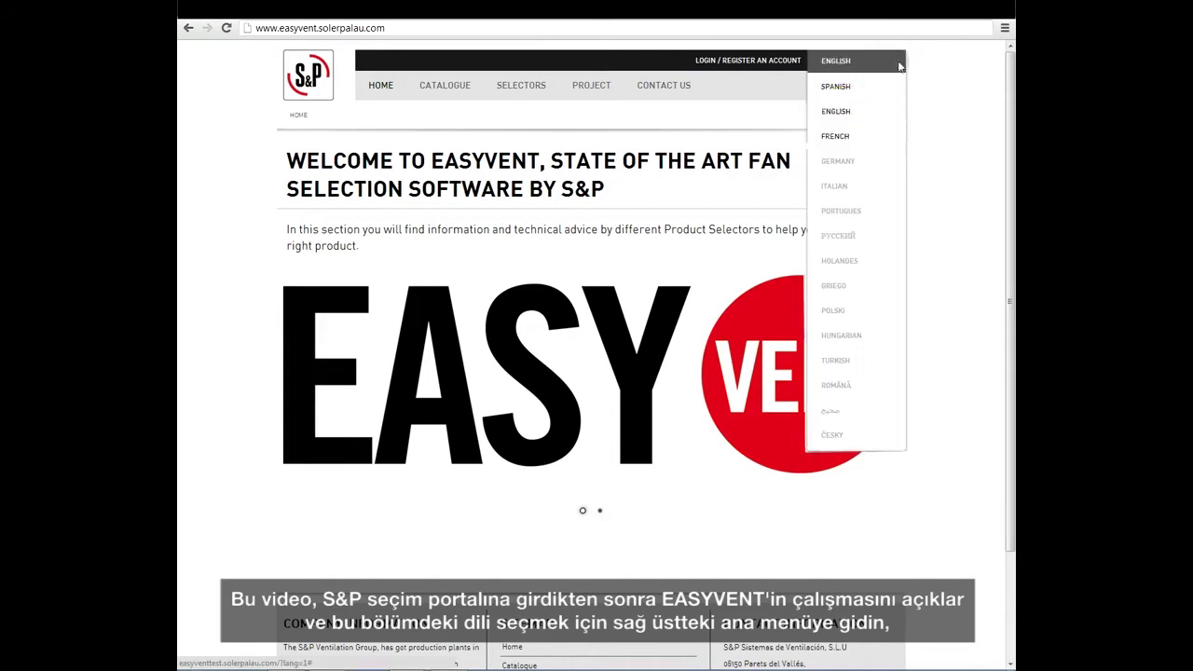
{"action": "left_click", "coordinate": [844, 110]}
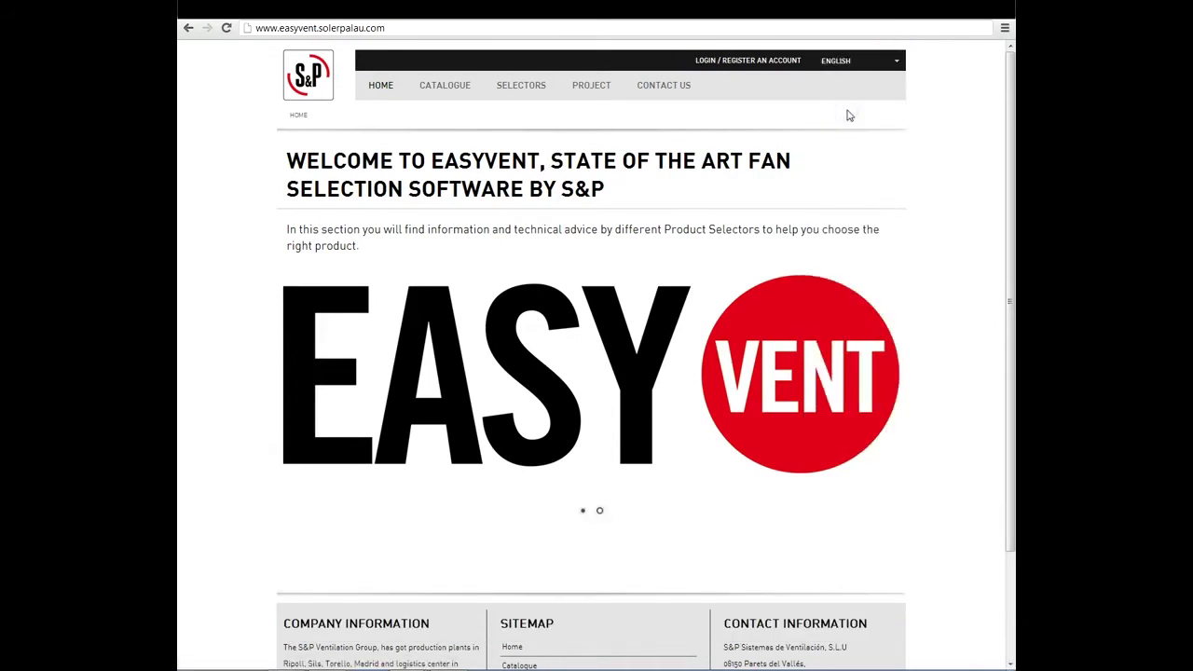
{"action": "left_click", "coordinate": [706, 61]}
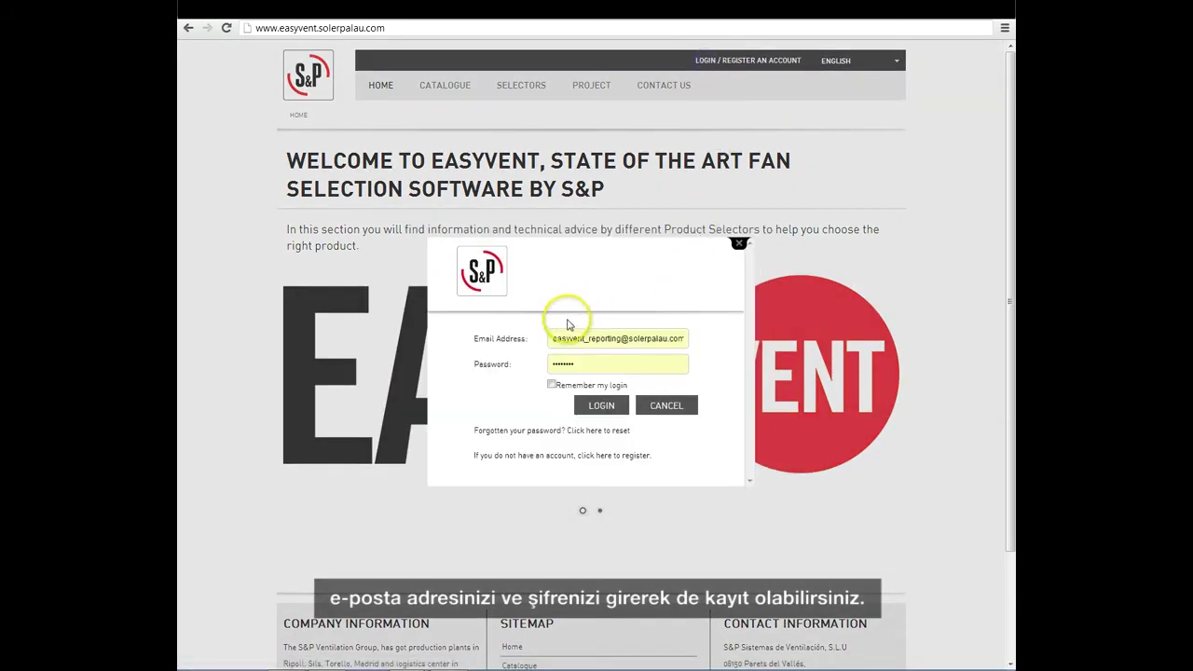
{"action": "left_click", "coordinate": [589, 402]}
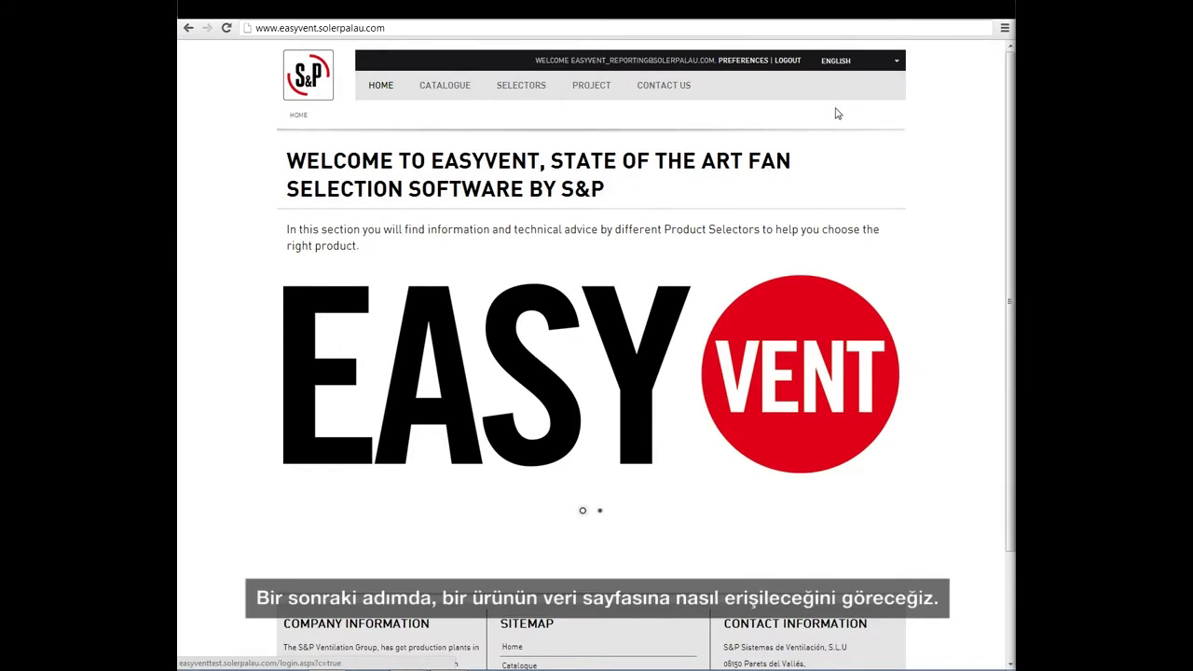
{"action": "left_click", "coordinate": [444, 85]}
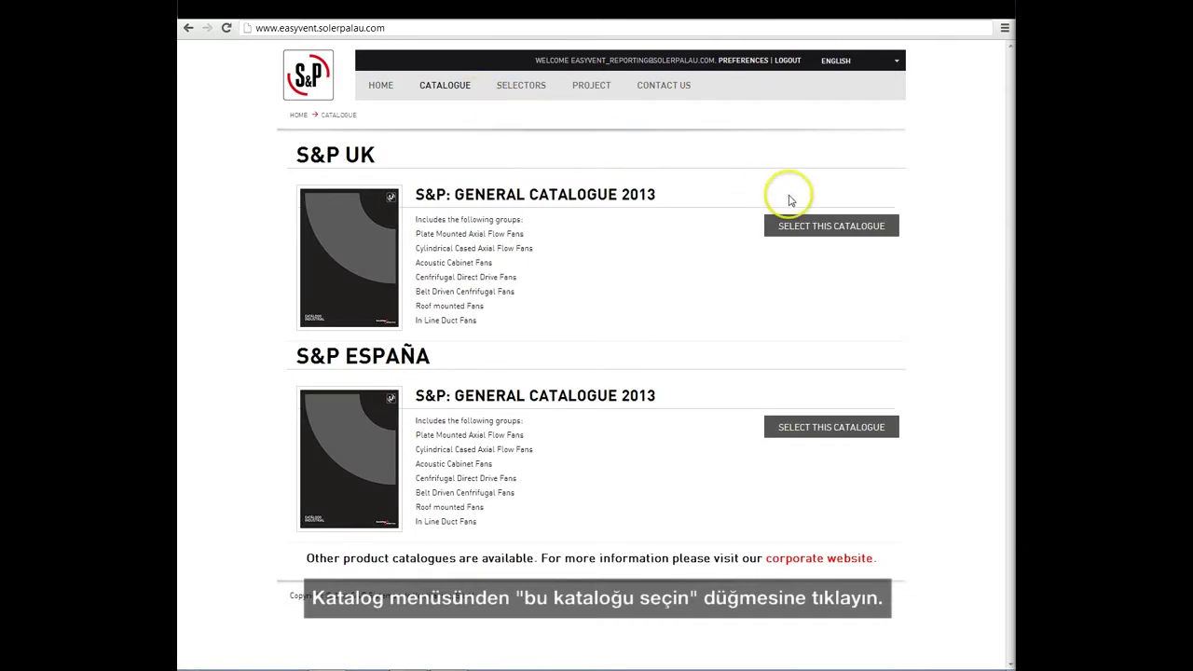
Choose the S&P UK General Catalogue 2013 and view the Compact HCFB/HCFT Plastic Impellers models.
{"action": "left_click", "coordinate": [827, 227]}
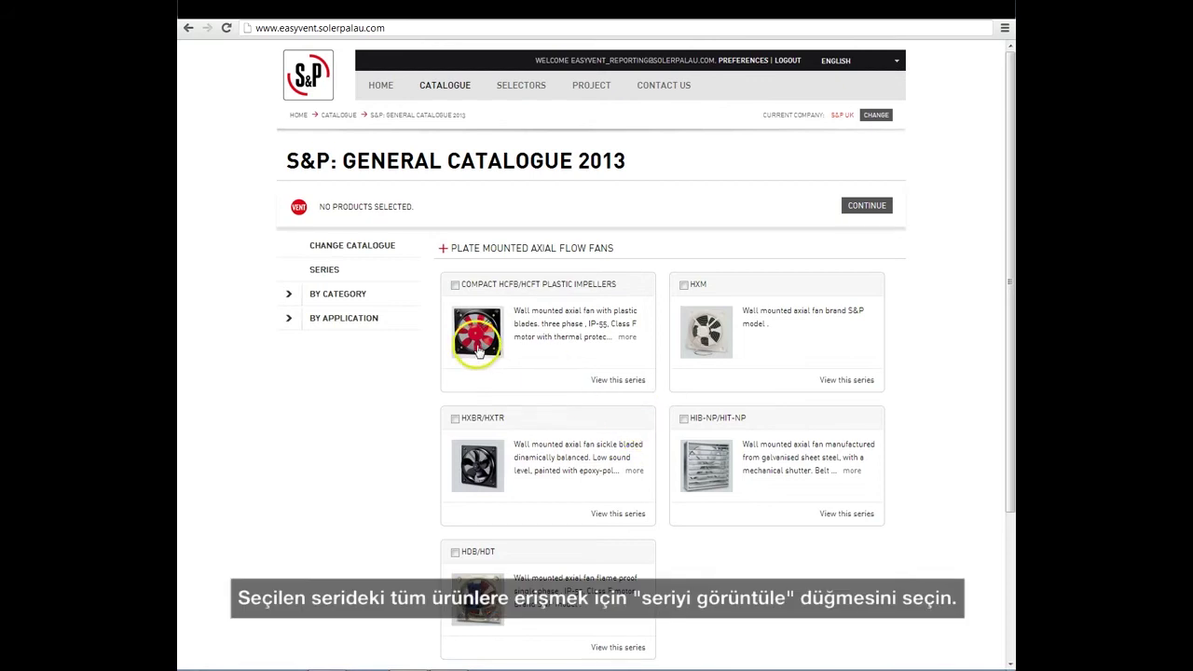
{"action": "left_click", "coordinate": [615, 380]}
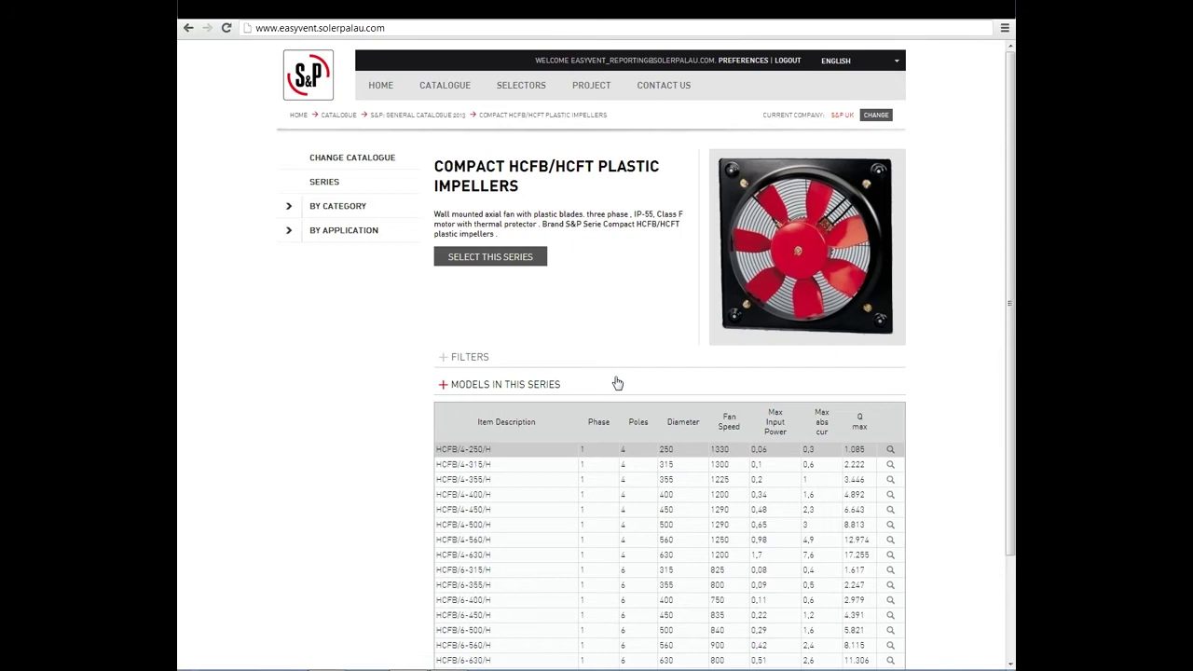
{"action": "scroll", "coordinate": [617, 383], "scroll_direction": "down", "scroll_amount": 2}
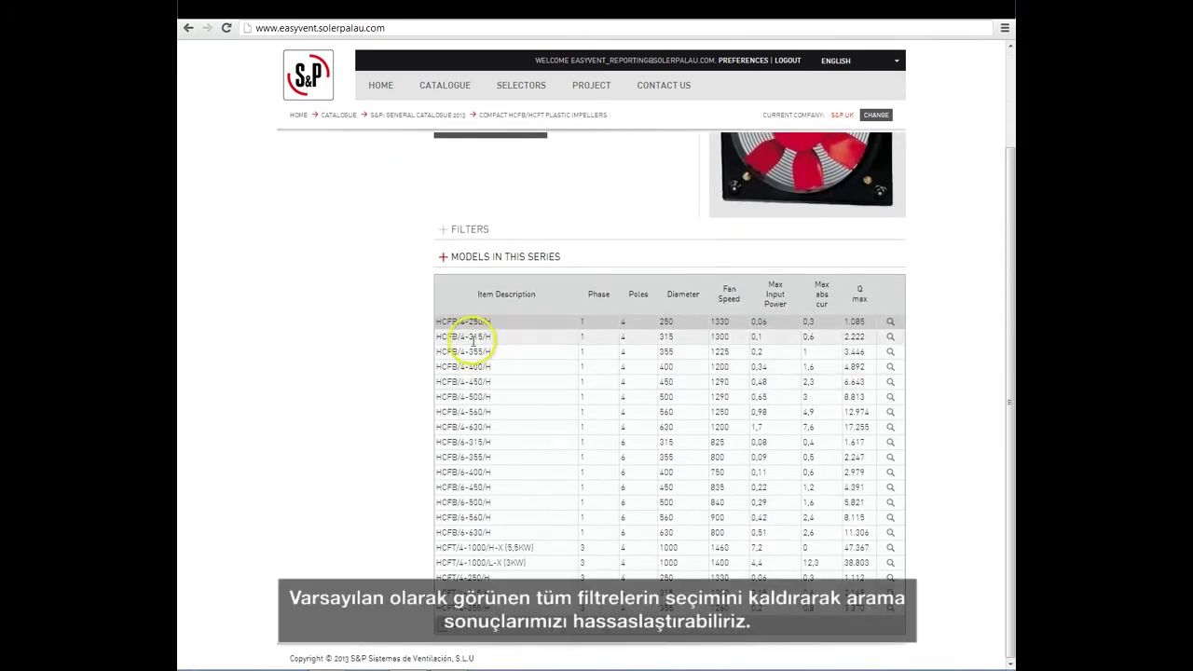
Filter the series models to Phase 3 and diameters 355 and 400.
{"action": "left_click", "coordinate": [443, 229]}
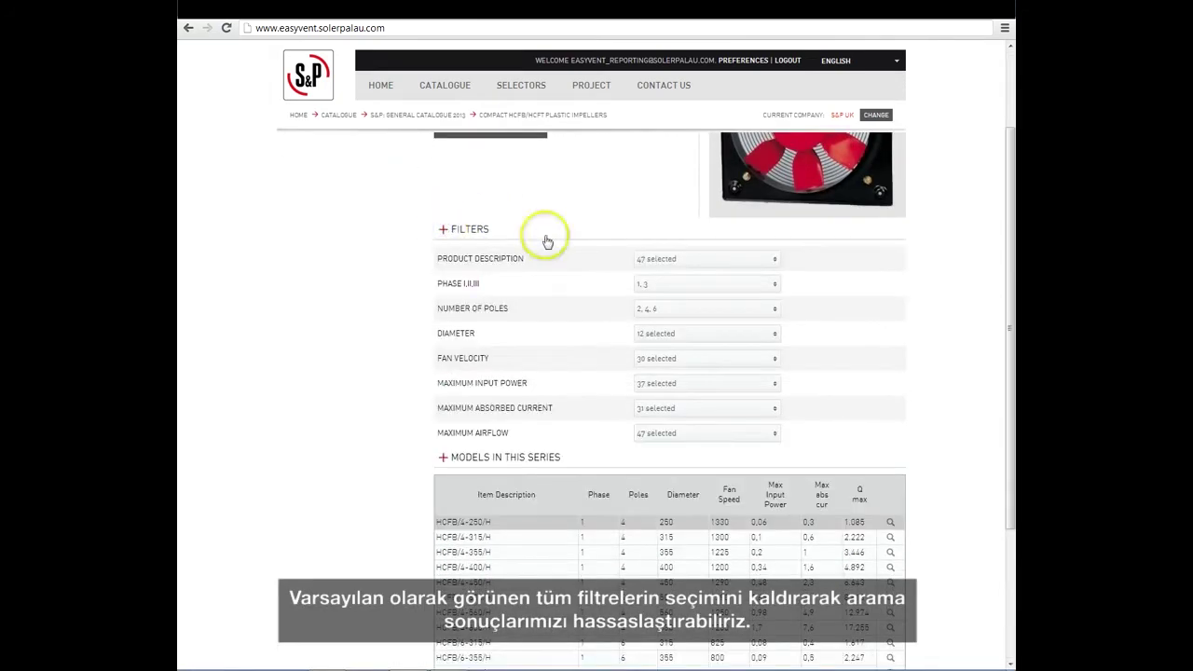
{"action": "left_click", "coordinate": [774, 287]}
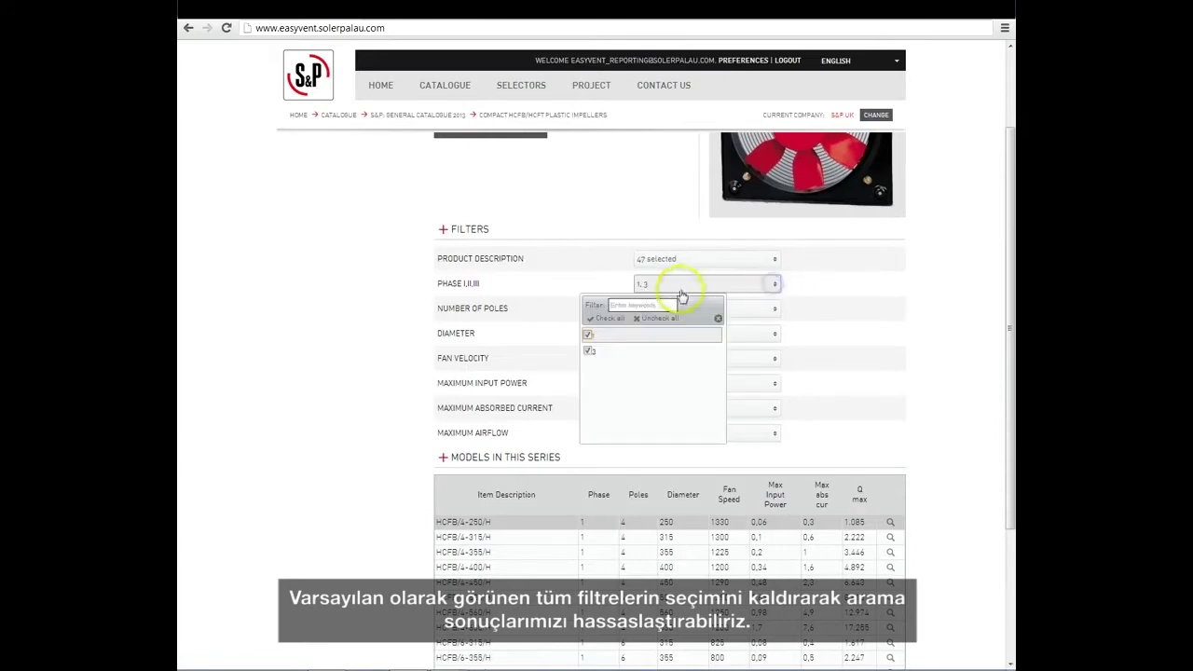
{"action": "left_click", "coordinate": [650, 319]}
{"action": "left_click", "coordinate": [588, 334]}
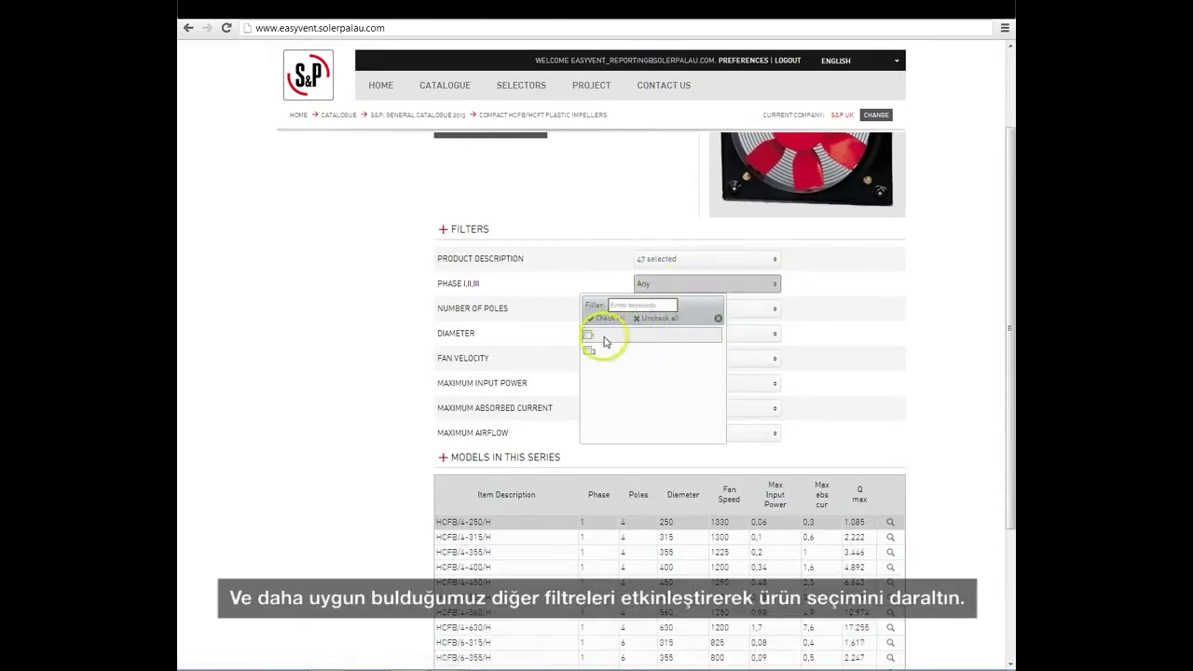
{"action": "left_click", "coordinate": [806, 344]}
{"action": "left_click", "coordinate": [774, 333]}
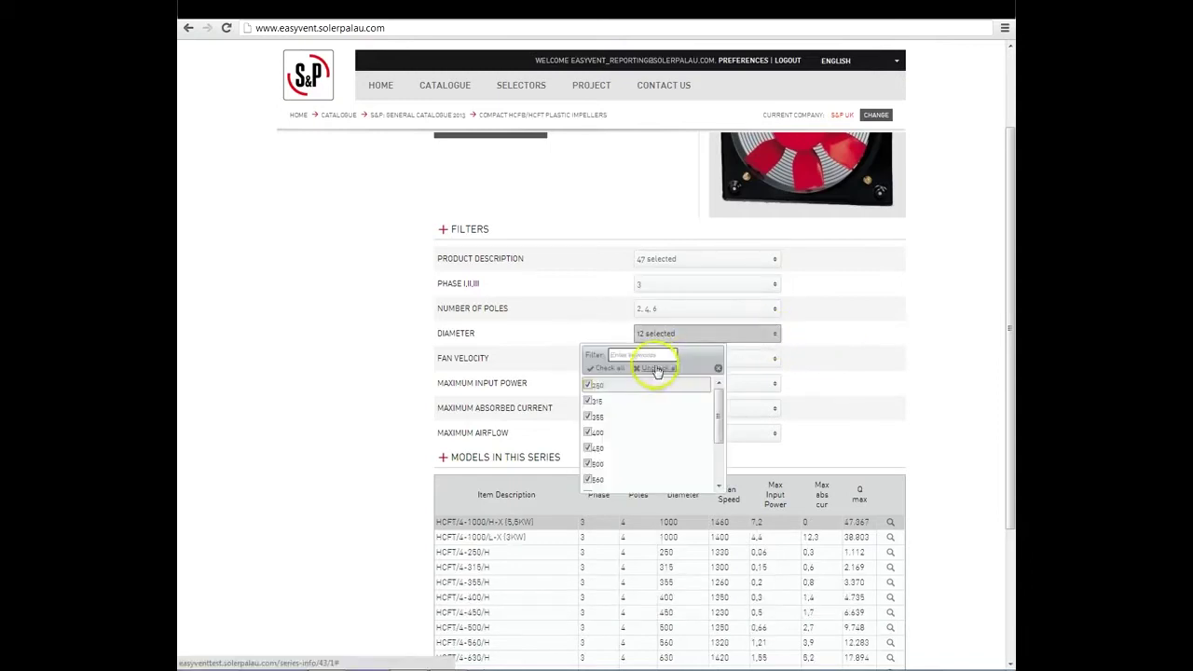
{"action": "left_click", "coordinate": [588, 418]}
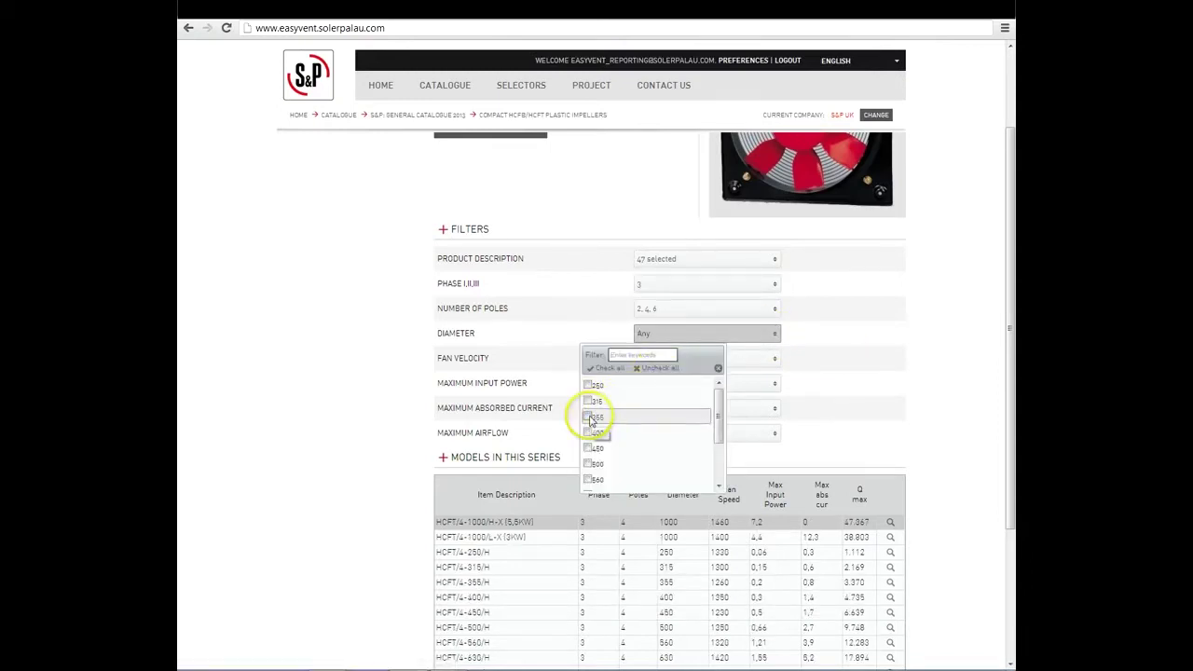
{"action": "left_click", "coordinate": [589, 432]}
{"action": "left_click", "coordinate": [774, 400]}
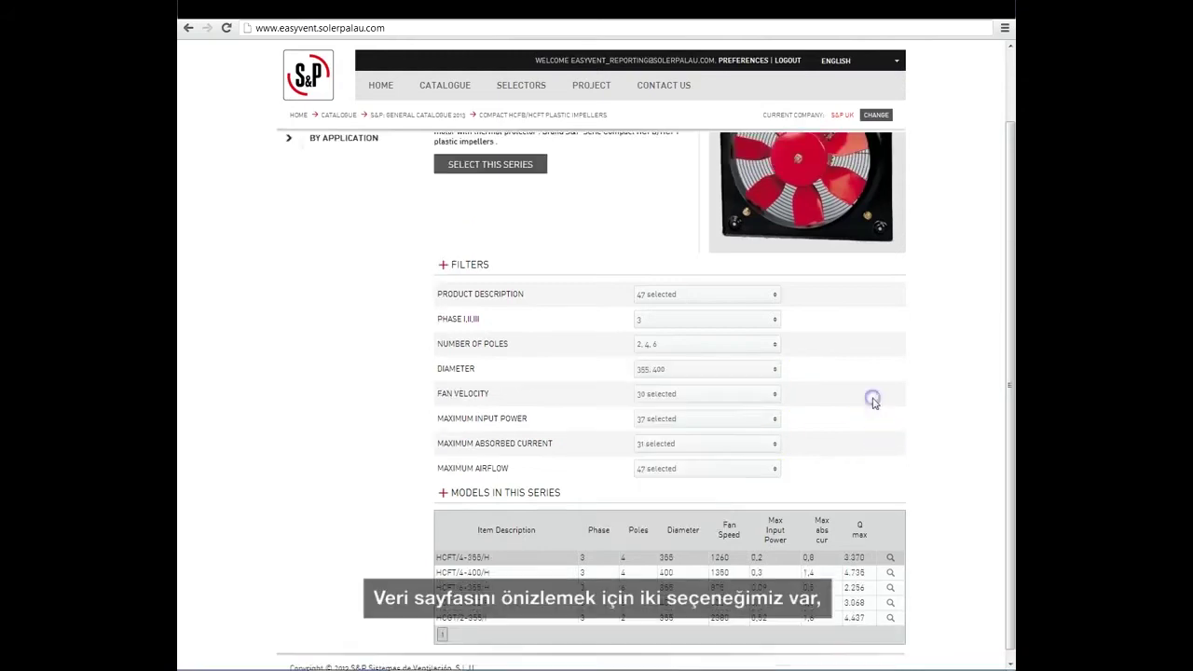
Preview the HCFT/4-355/H model details with its performance curve.
{"action": "scroll", "coordinate": [852, 402], "scroll_direction": "down", "scroll_amount": 1}
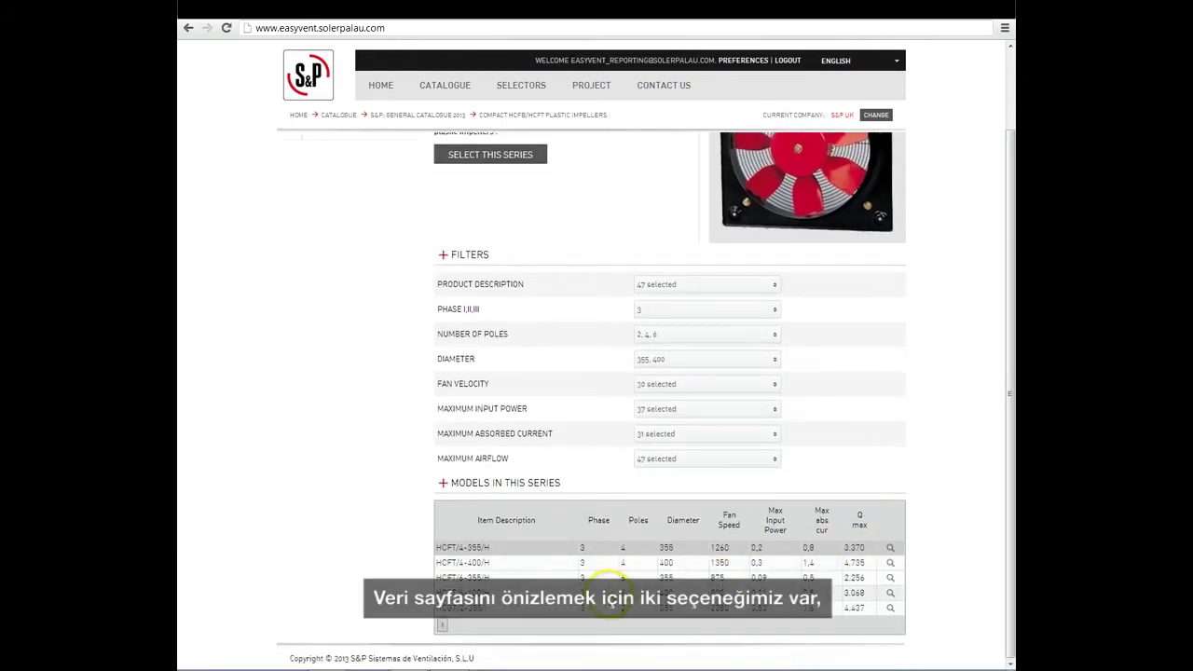
{"action": "left_click", "coordinate": [891, 563]}
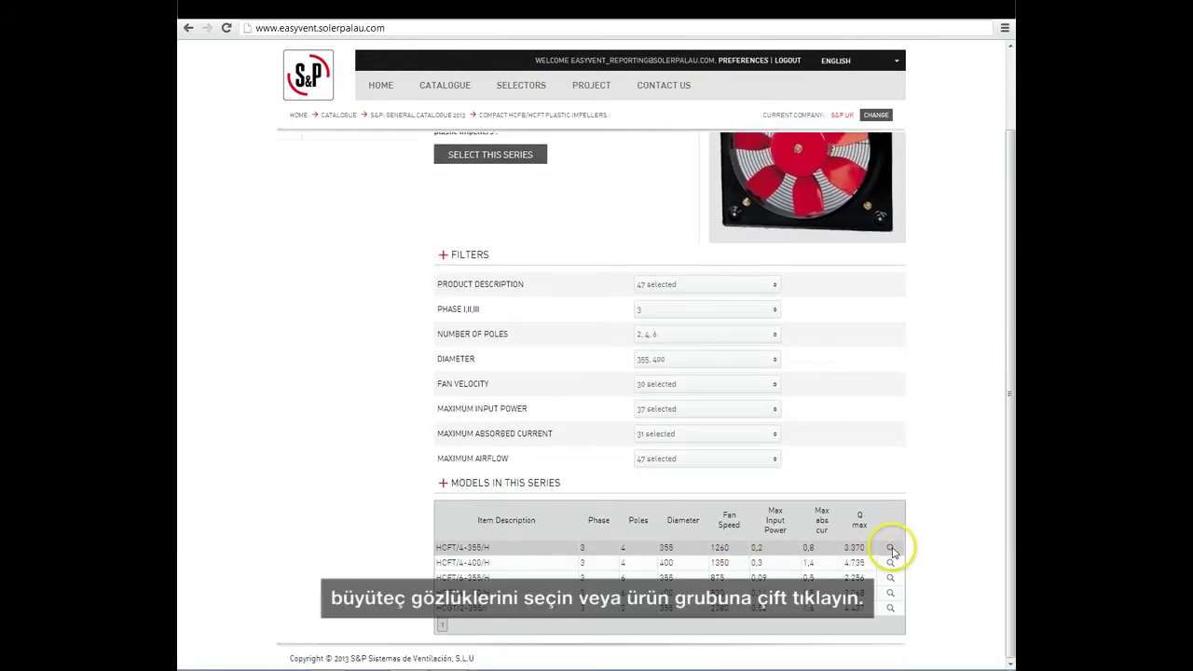
{"action": "scroll", "coordinate": [871, 555], "scroll_direction": "down", "scroll_amount": 2}
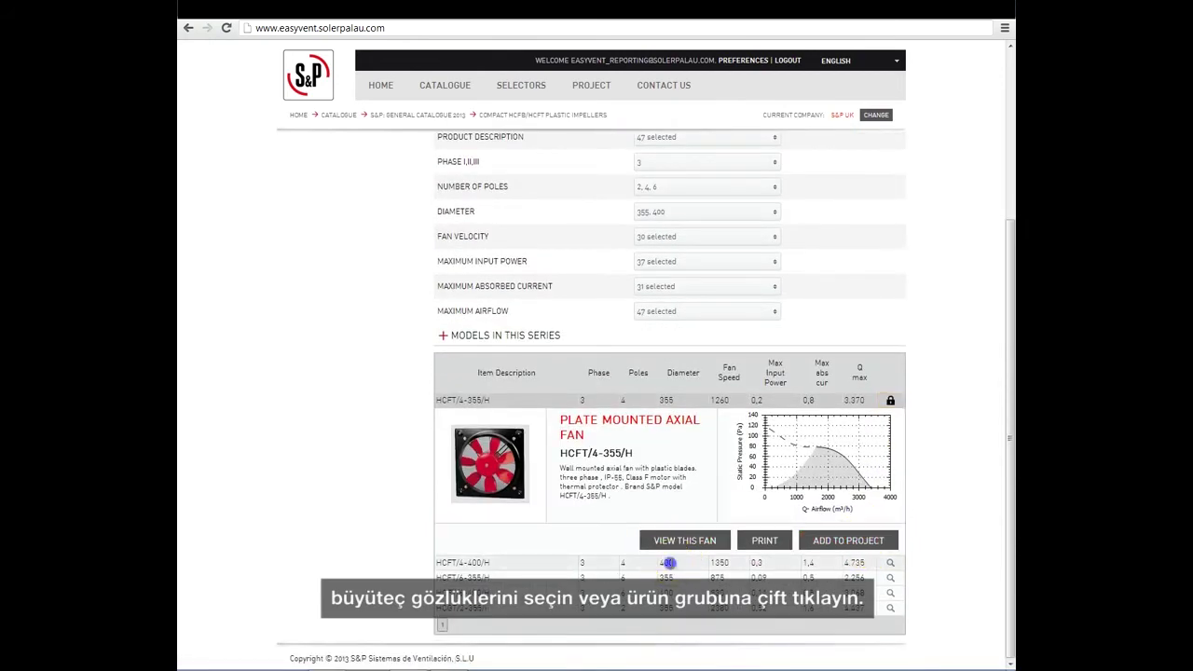
Expand the HCFT/4-400/H row and open its full fan data page.
{"action": "double_click", "coordinate": [668, 563]}
{"action": "scroll", "coordinate": [740, 554], "scroll_direction": "down", "scroll_amount": 3}
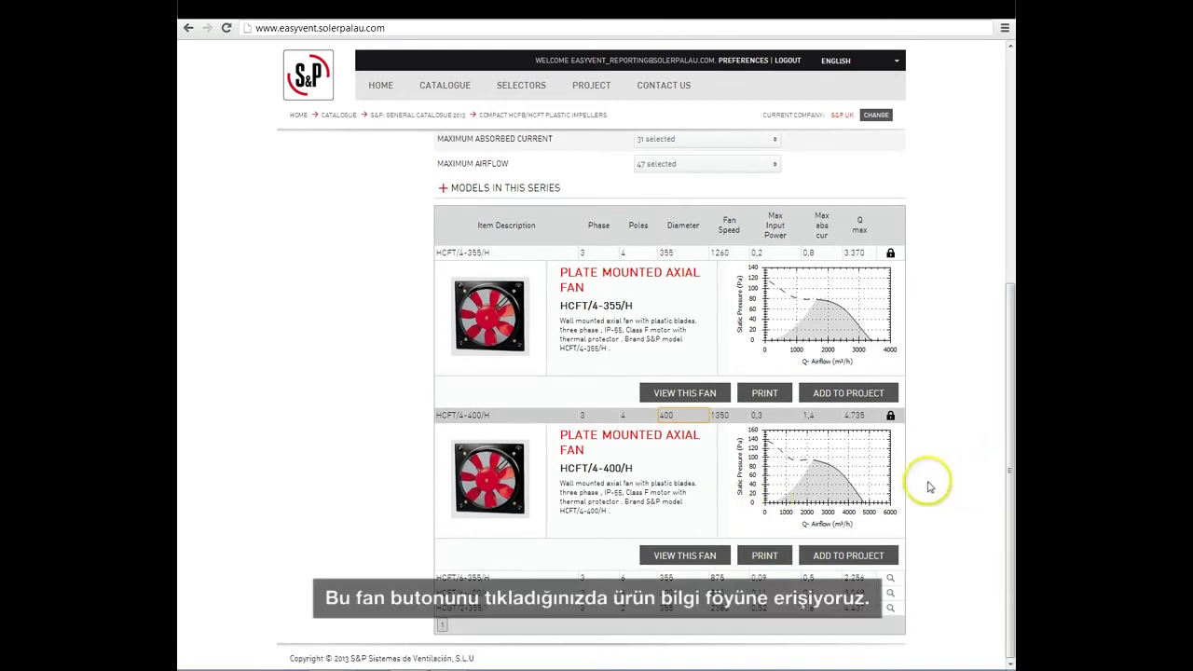
{"action": "left_click", "coordinate": [683, 556]}
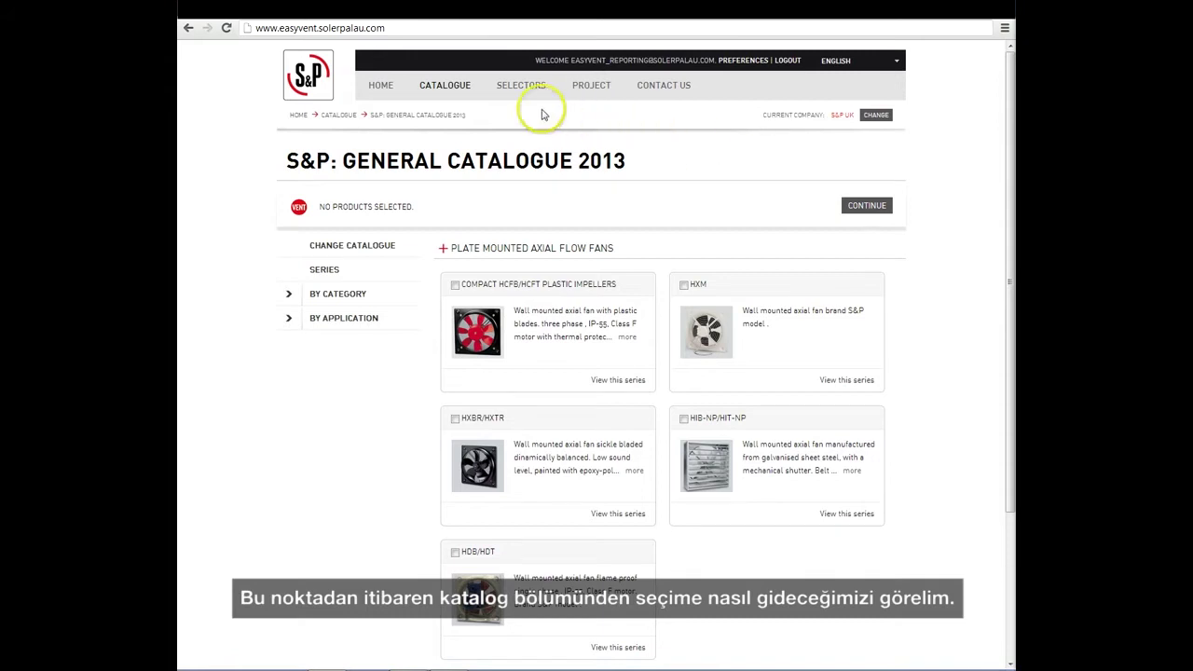
Select the Compact HCFB/HCFT, HXM, Compact TCBB/TCBT, TGT and THGT series and continue to Selectors.
{"action": "left_click", "coordinate": [448, 94]}
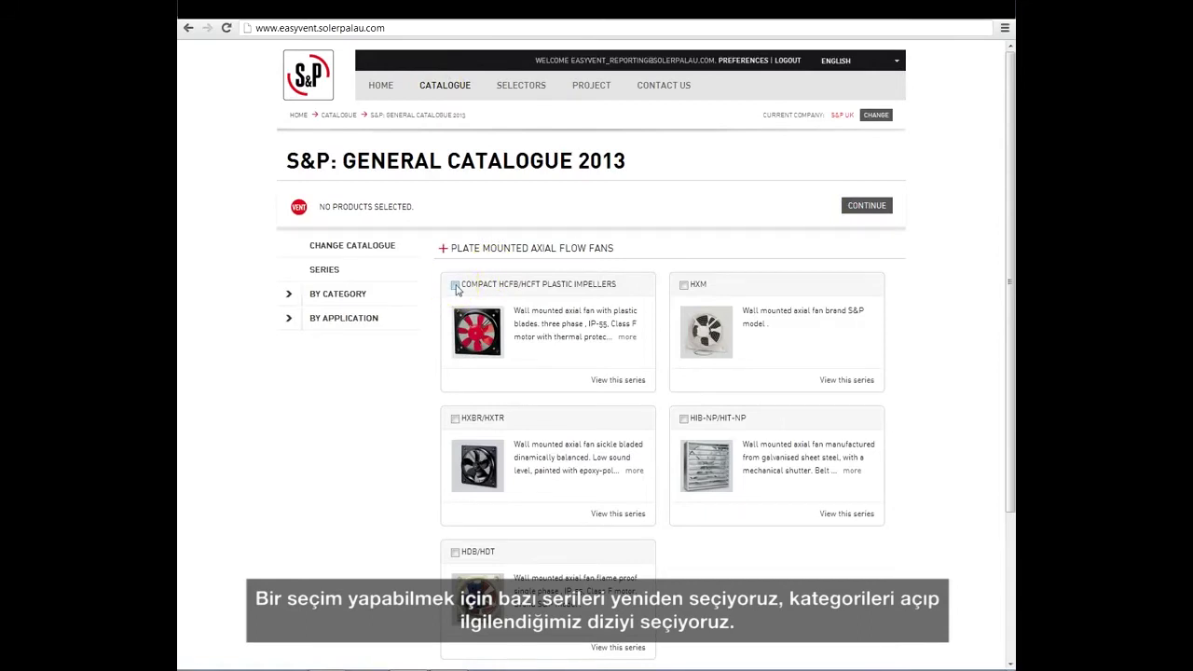
{"action": "left_click", "coordinate": [456, 285]}
{"action": "left_click", "coordinate": [684, 285]}
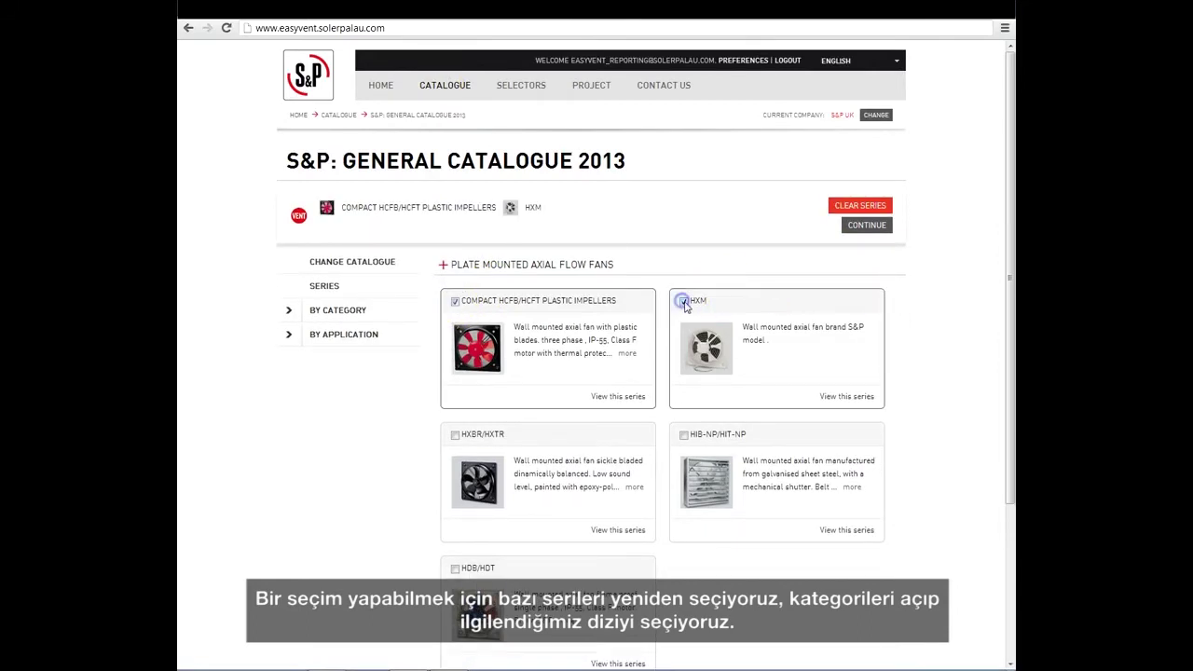
{"action": "scroll", "coordinate": [683, 325], "scroll_direction": "down", "scroll_amount": 2}
{"action": "left_click", "coordinate": [444, 480]}
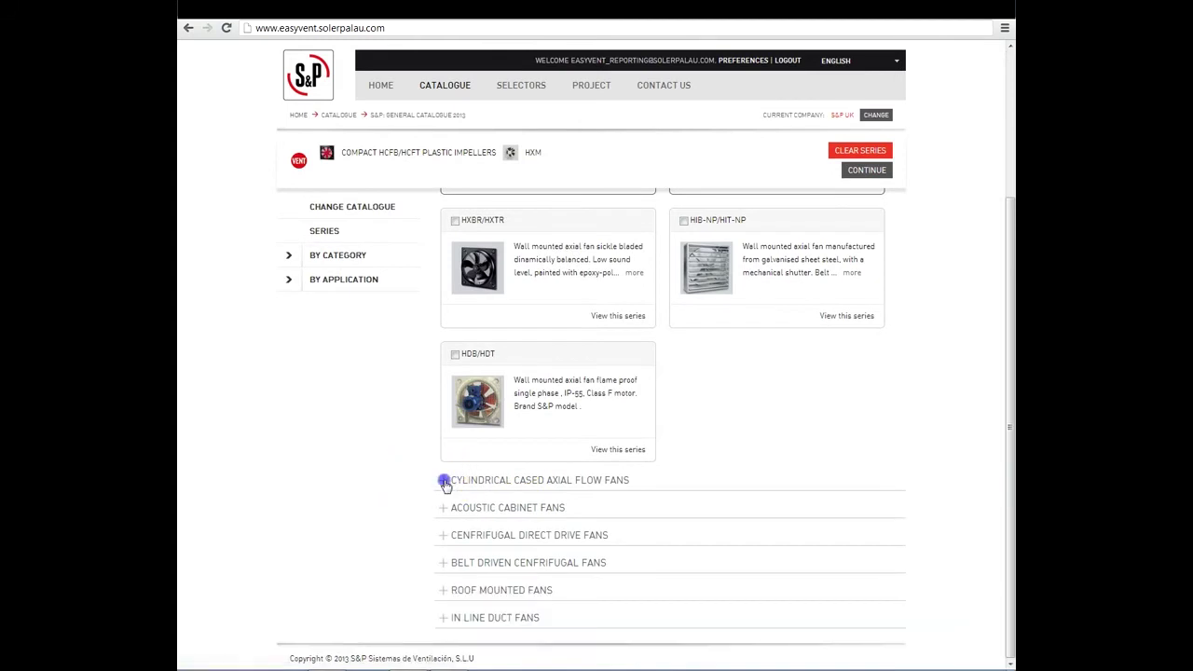
{"action": "scroll", "coordinate": [443, 480], "scroll_direction": "down", "scroll_amount": 2}
{"action": "left_click", "coordinate": [455, 385]}
{"action": "left_click", "coordinate": [466, 519]}
{"action": "scroll", "coordinate": [463, 546], "scroll_direction": "down", "scroll_amount": 1}
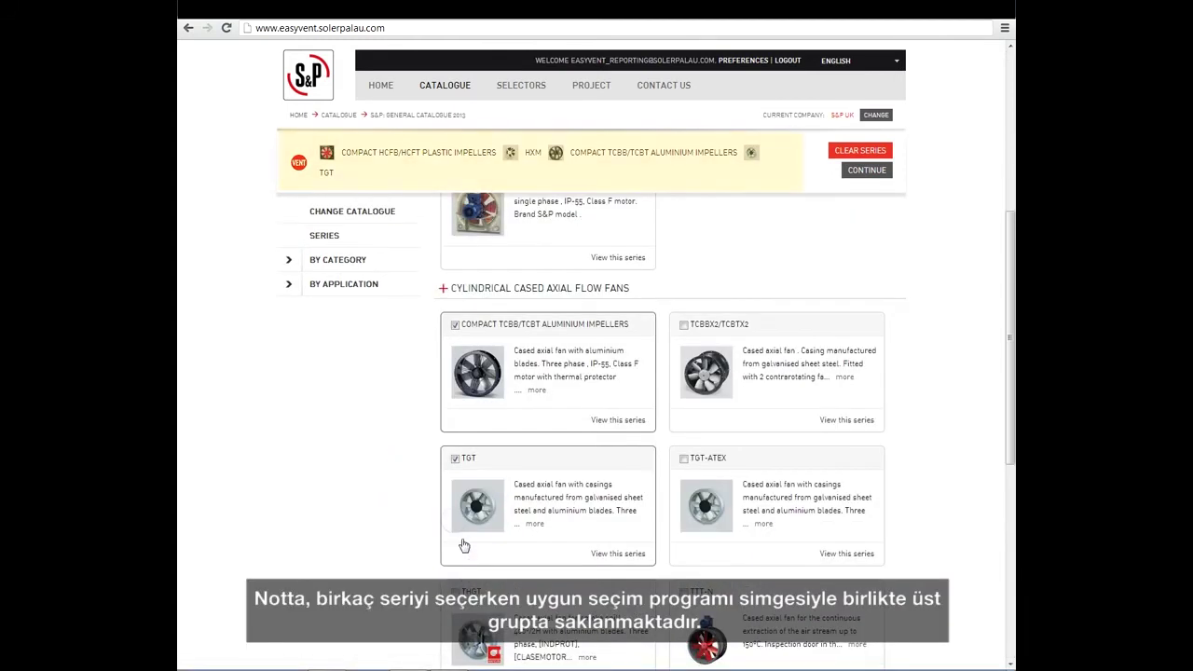
{"action": "left_click", "coordinate": [456, 589]}
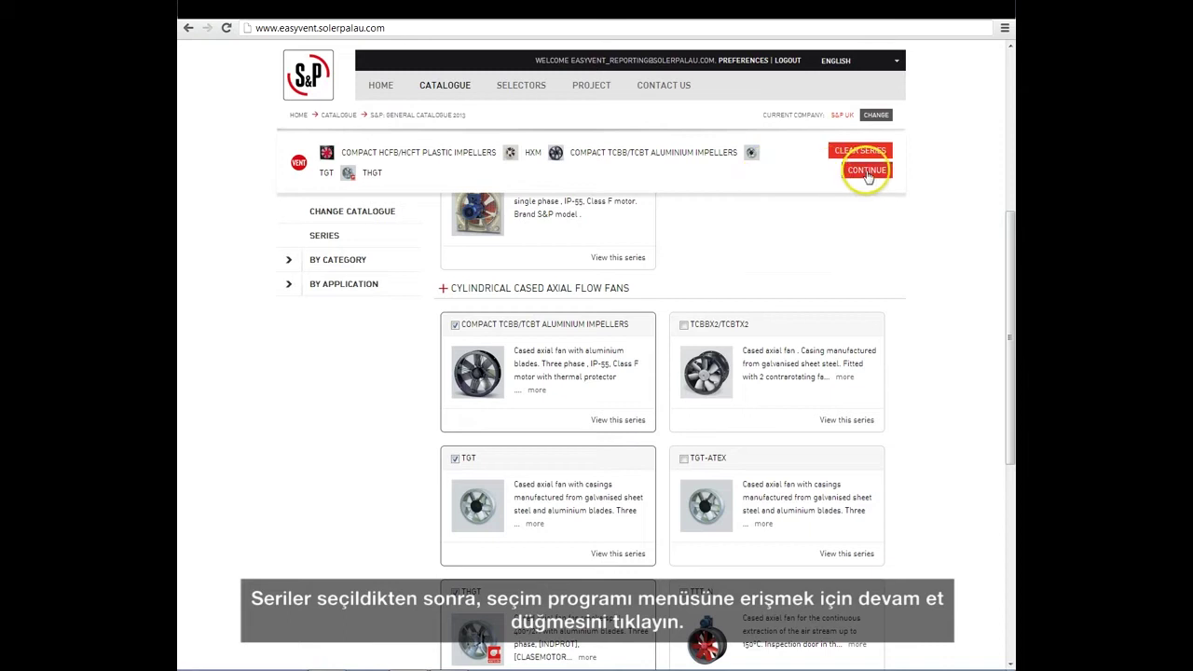
{"action": "left_click", "coordinate": [866, 172]}
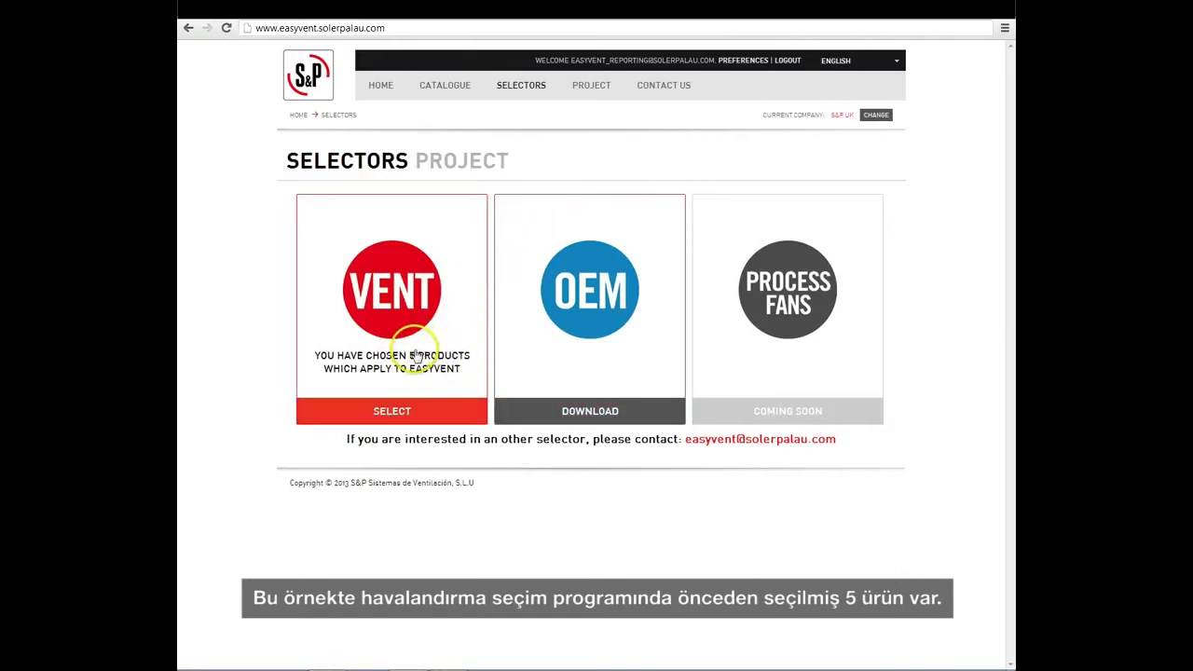
In the VENT selector, expand the Plate Mounted and Cylindrical Cased series, then view Advanced Filters.
{"action": "left_click", "coordinate": [391, 410]}
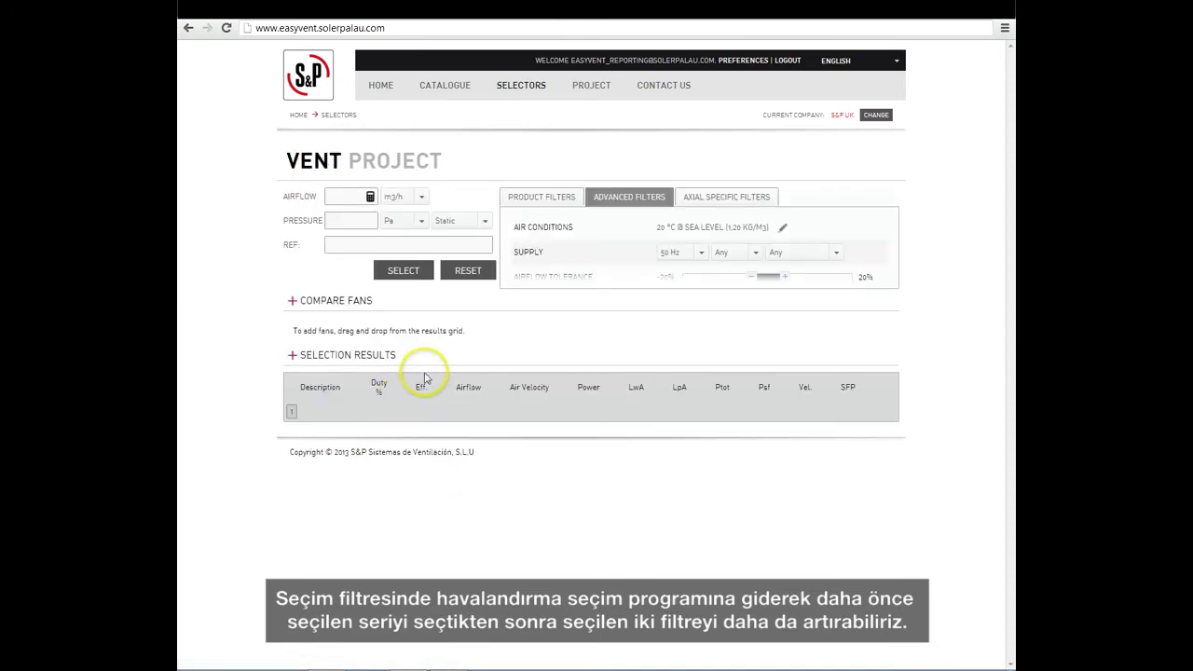
{"action": "left_click", "coordinate": [540, 198]}
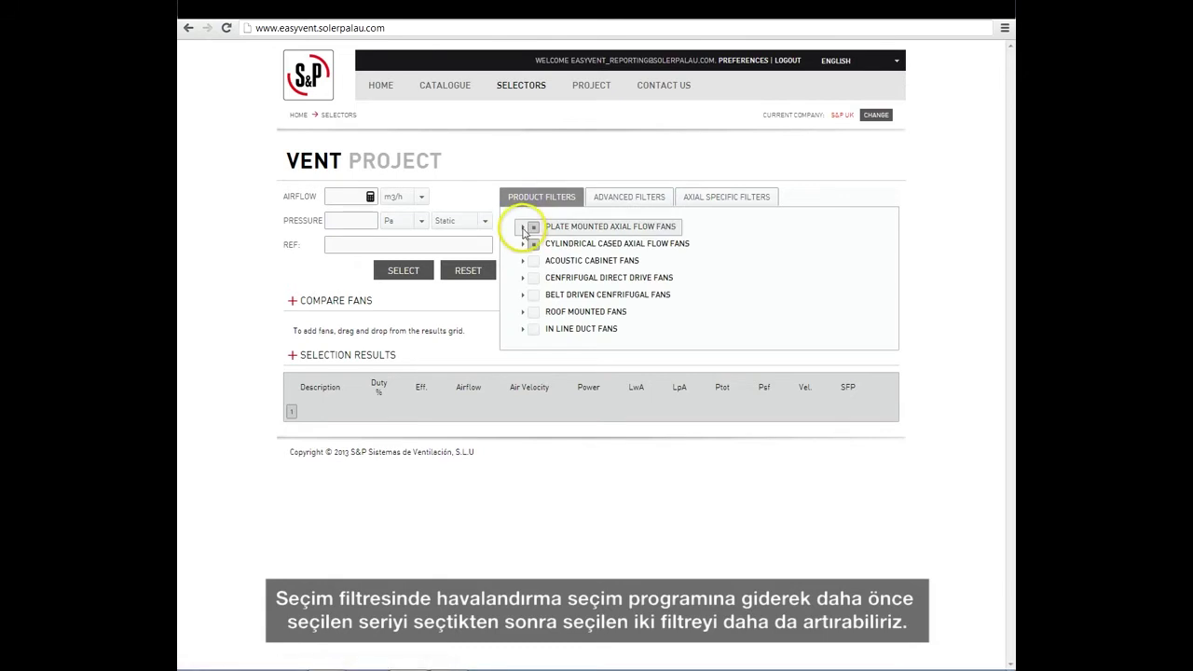
{"action": "left_click", "coordinate": [523, 228]}
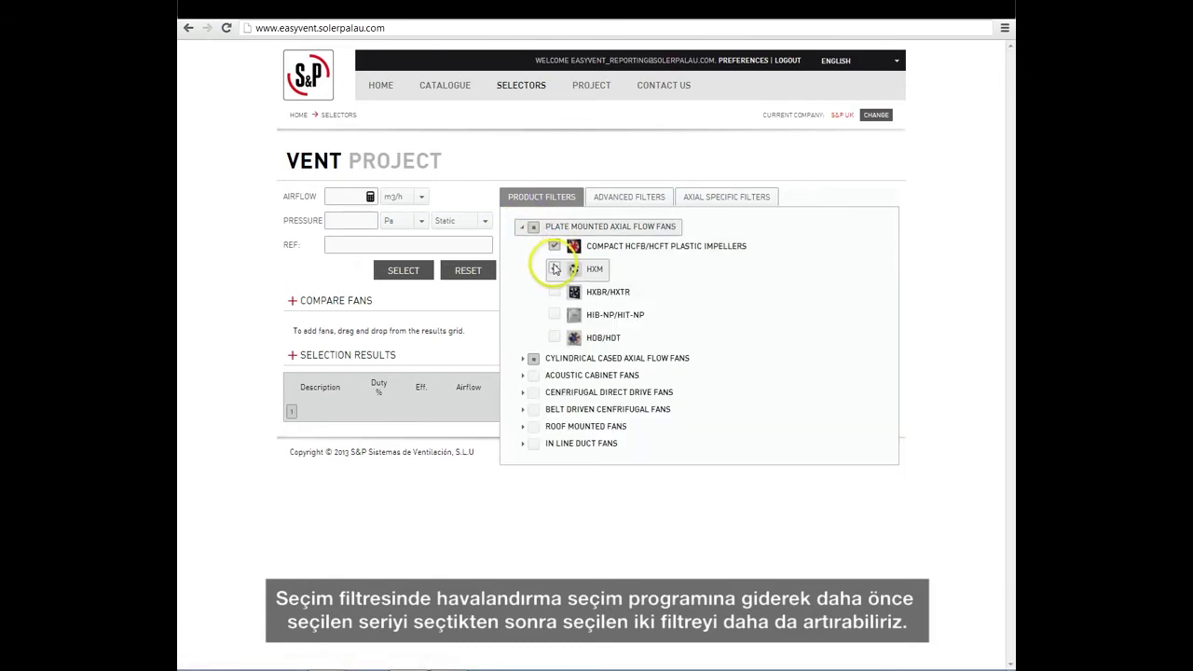
{"action": "left_click", "coordinate": [522, 358]}
{"action": "left_click", "coordinate": [555, 355]}
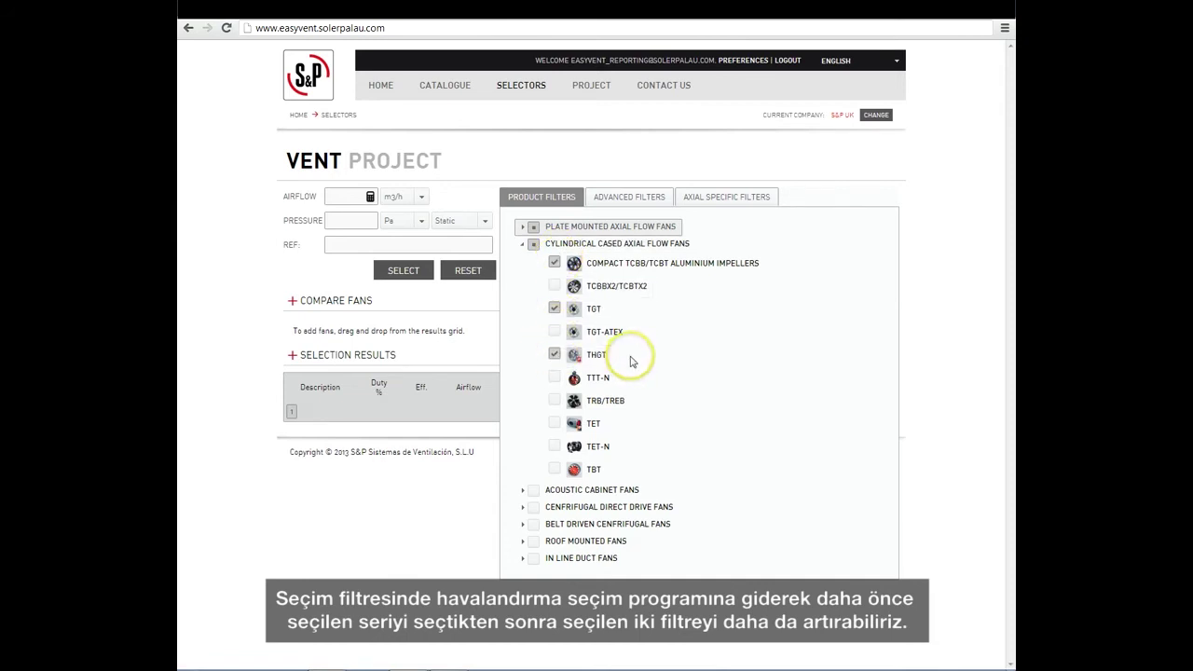
{"action": "left_click", "coordinate": [635, 199]}
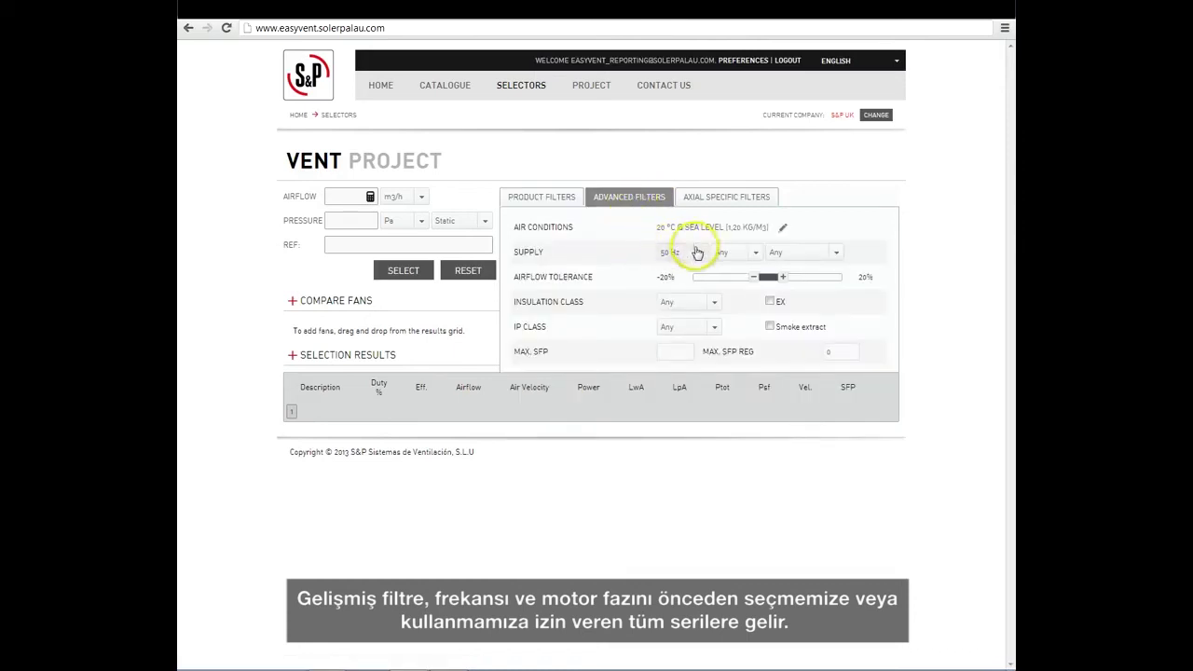
{"action": "left_click", "coordinate": [754, 256]}
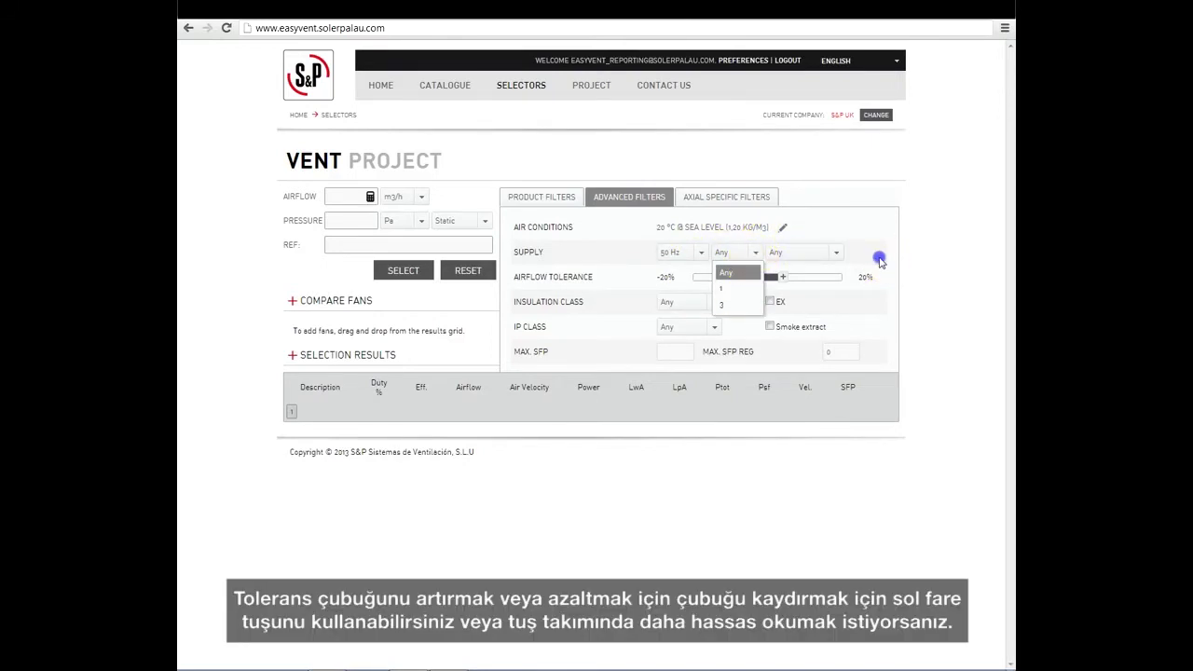
{"action": "left_click", "coordinate": [838, 272]}
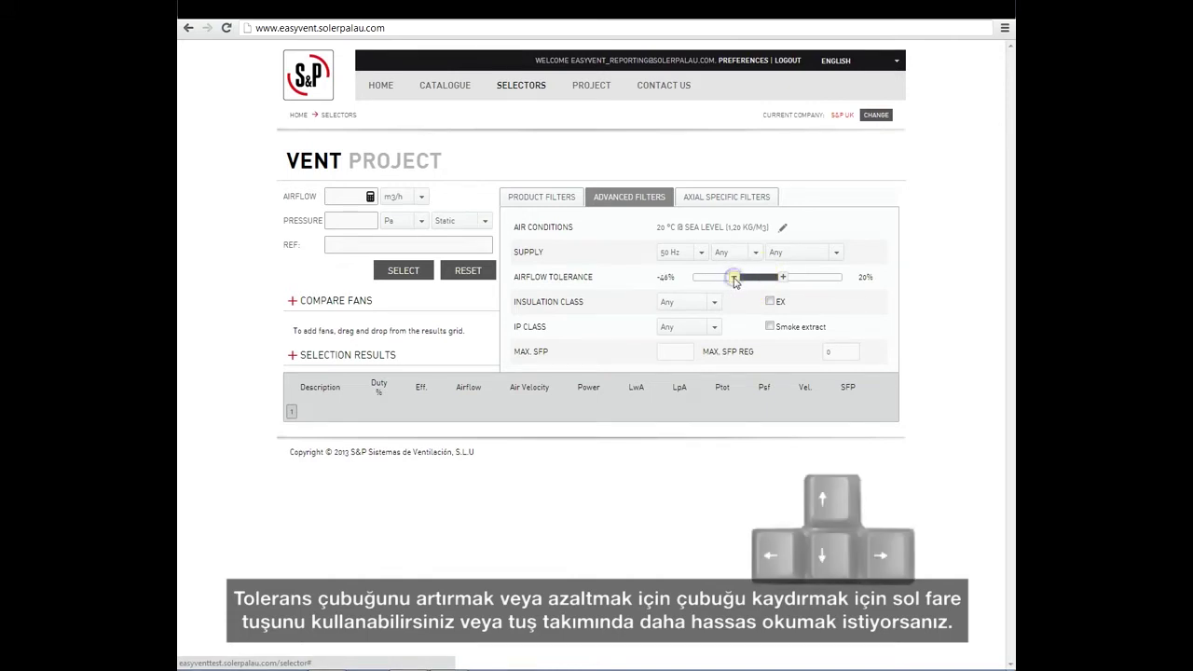
{"action": "key", "text": "Right"}
{"action": "key", "text": "Left"}
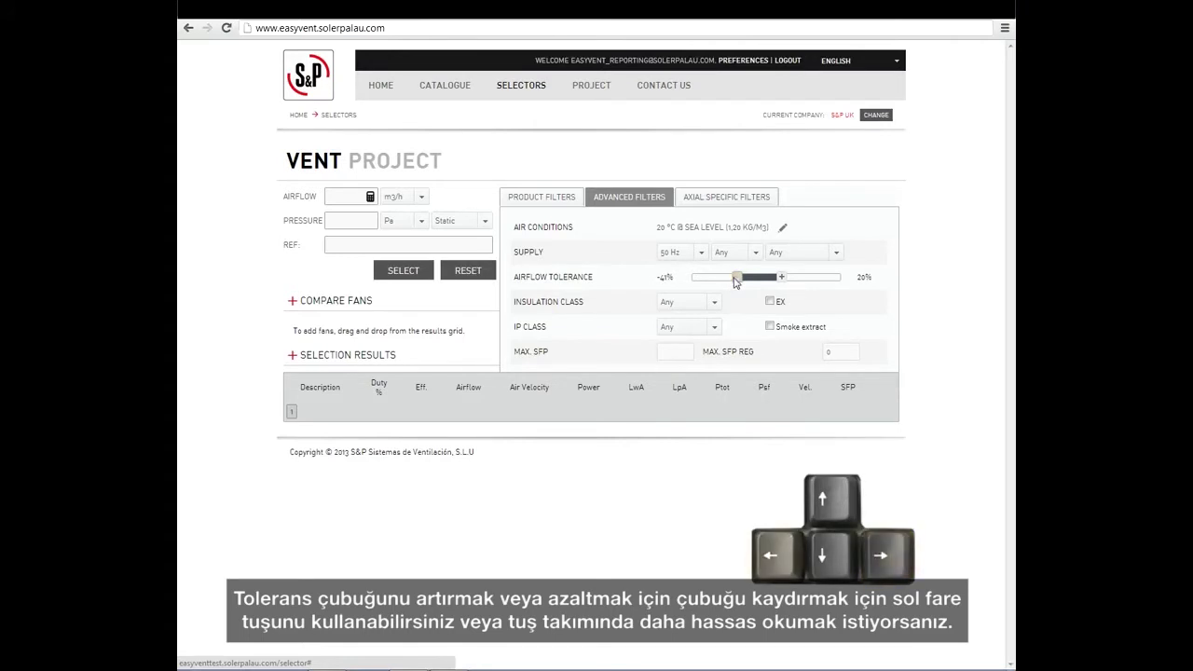
{"action": "key", "text": "Right"}
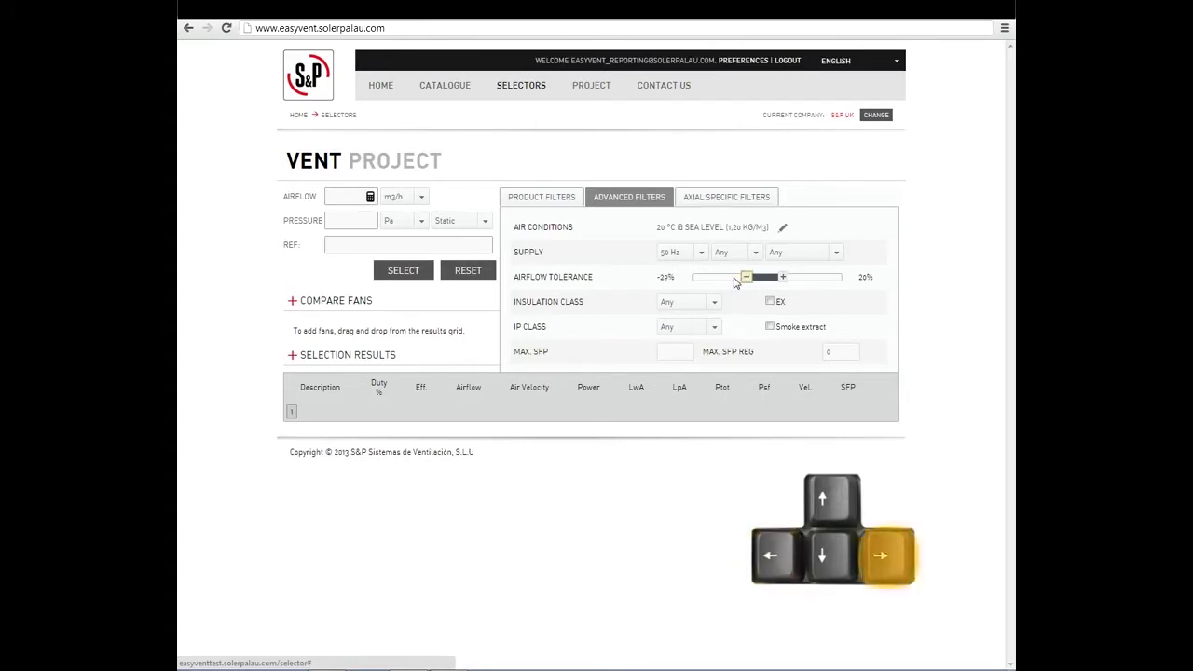
{"action": "key", "text": "Right"}
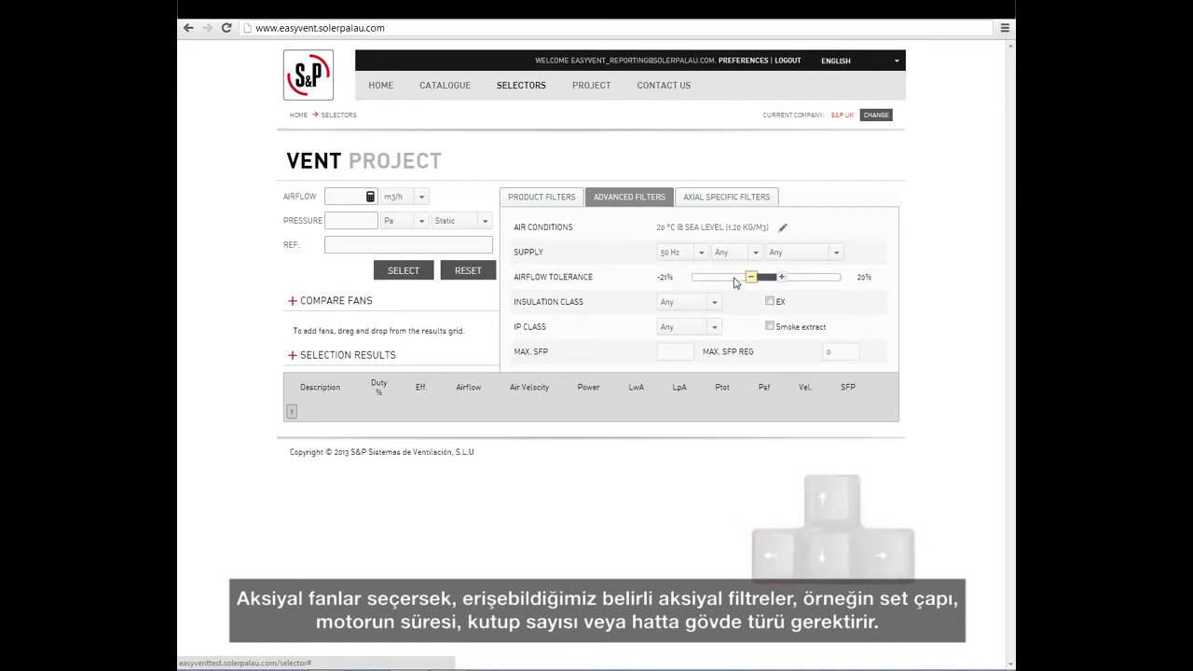
Run an axial fan selection for airflow 1500 m³/h and pressure 50 Pa.
{"action": "left_click", "coordinate": [720, 200]}
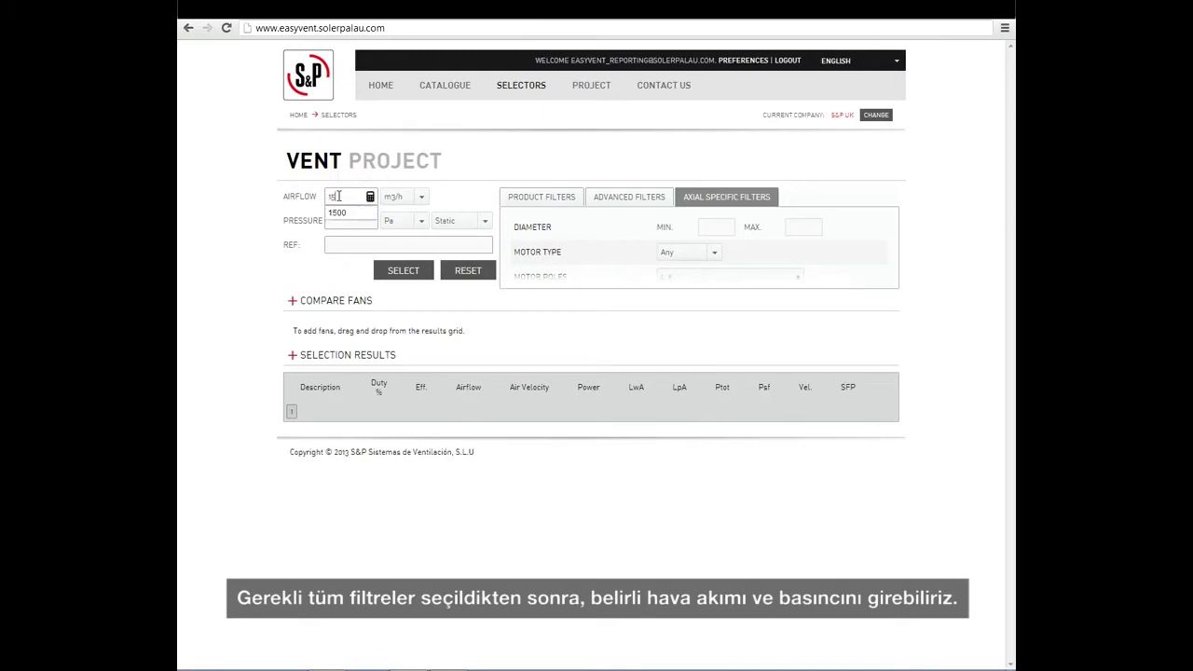
{"action": "left_click", "coordinate": [339, 213]}
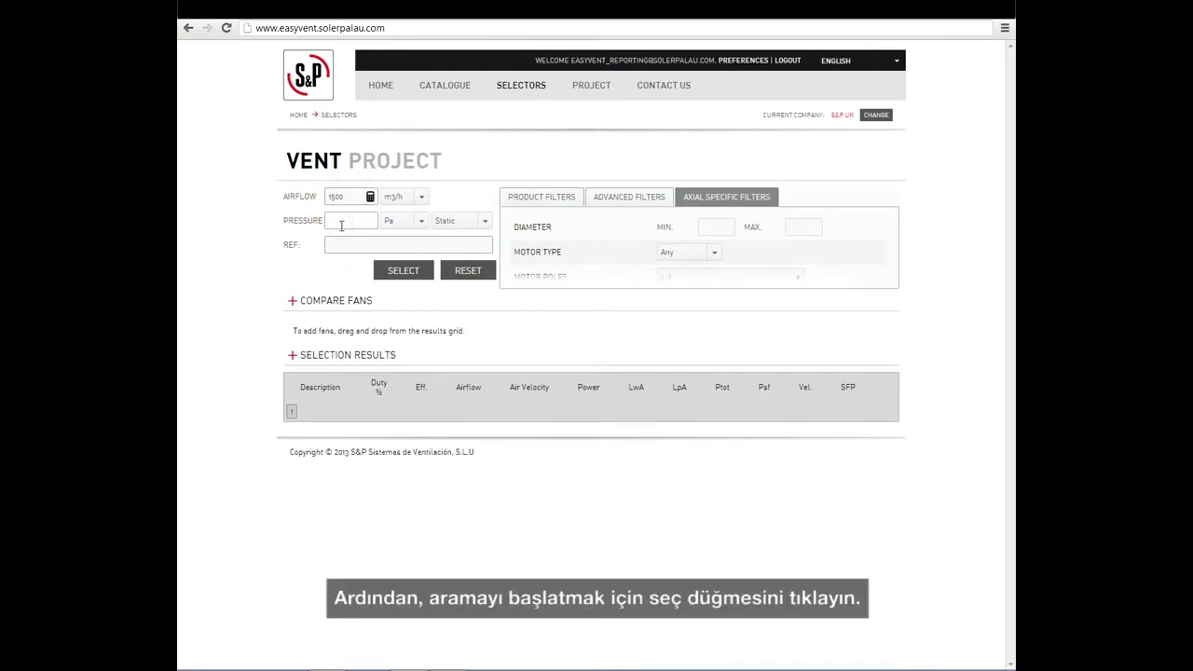
{"action": "left_click", "coordinate": [341, 225]}
{"action": "type", "text": "50"}
{"action": "left_click", "coordinate": [408, 270]}
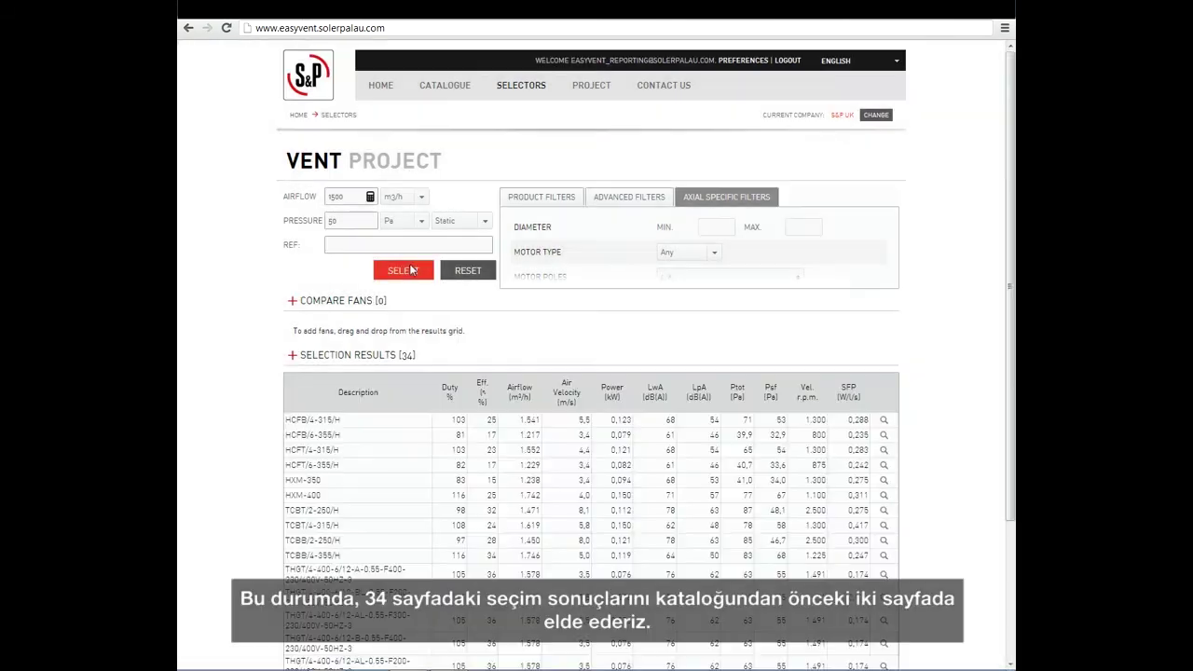
{"action": "left_click", "coordinate": [401, 358]}
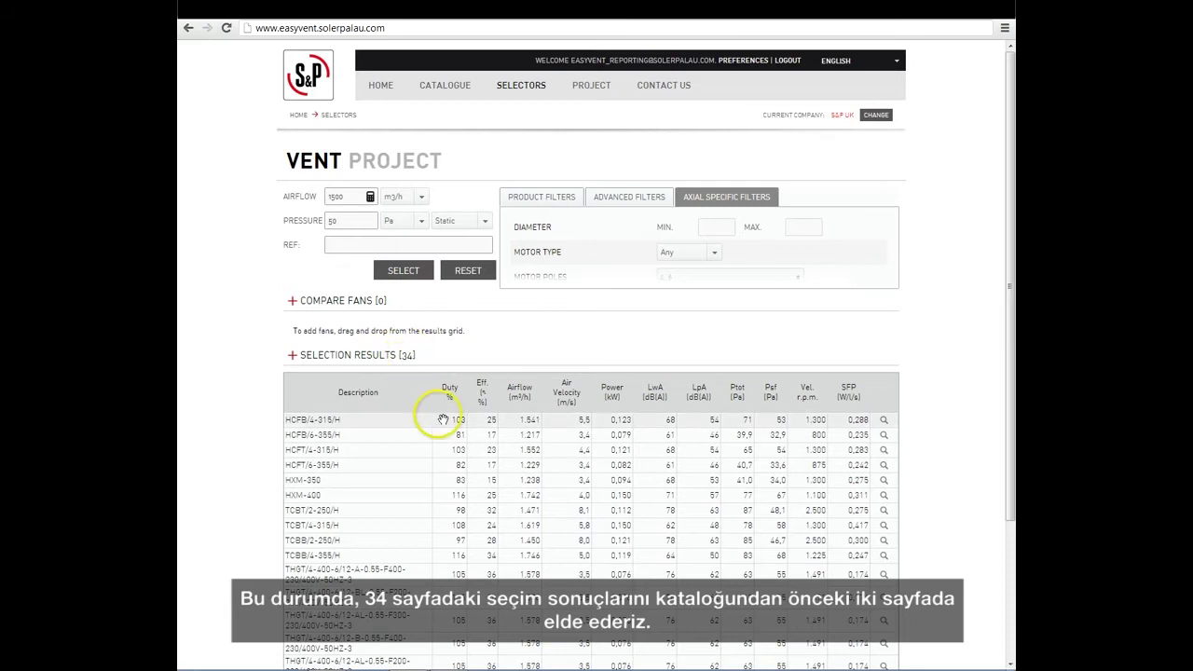
{"action": "scroll", "coordinate": [434, 416], "scroll_direction": "down", "scroll_amount": 2}
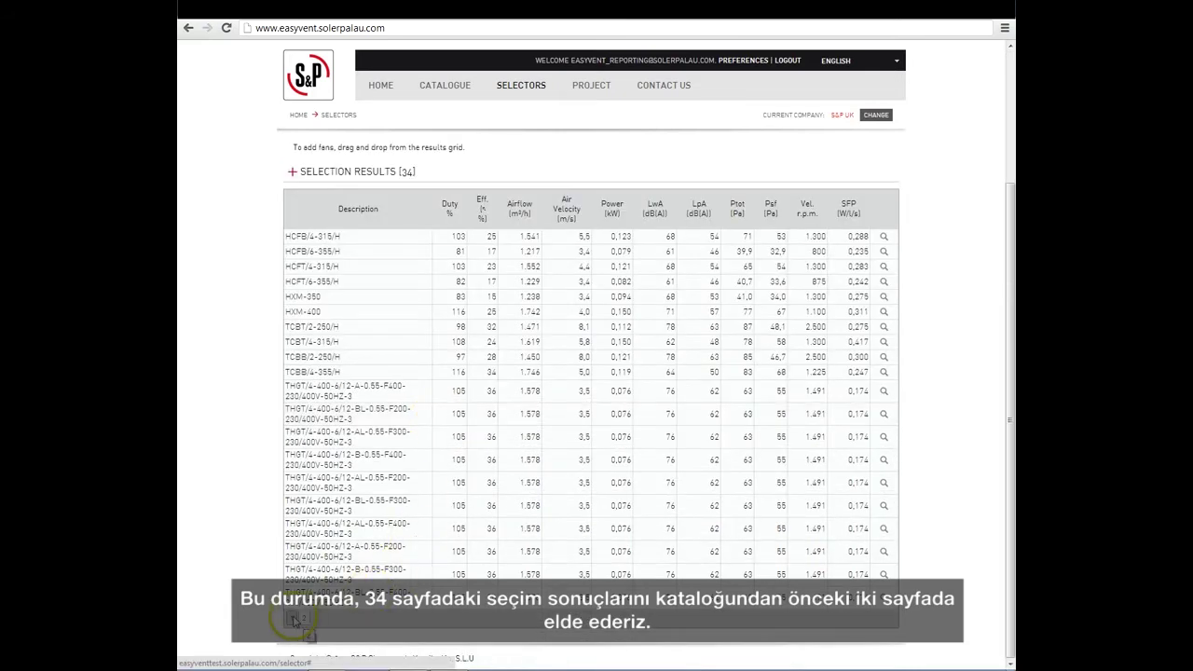
{"action": "scroll", "coordinate": [548, 568], "scroll_direction": "up", "scroll_amount": 2}
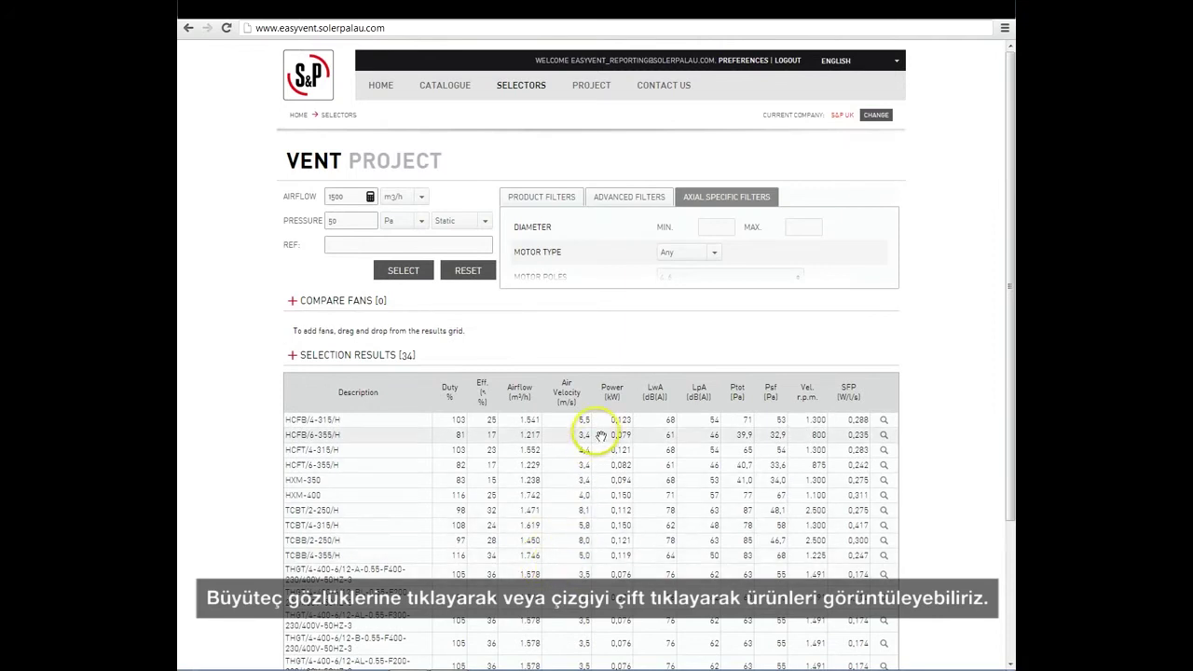
{"action": "left_click", "coordinate": [884, 420]}
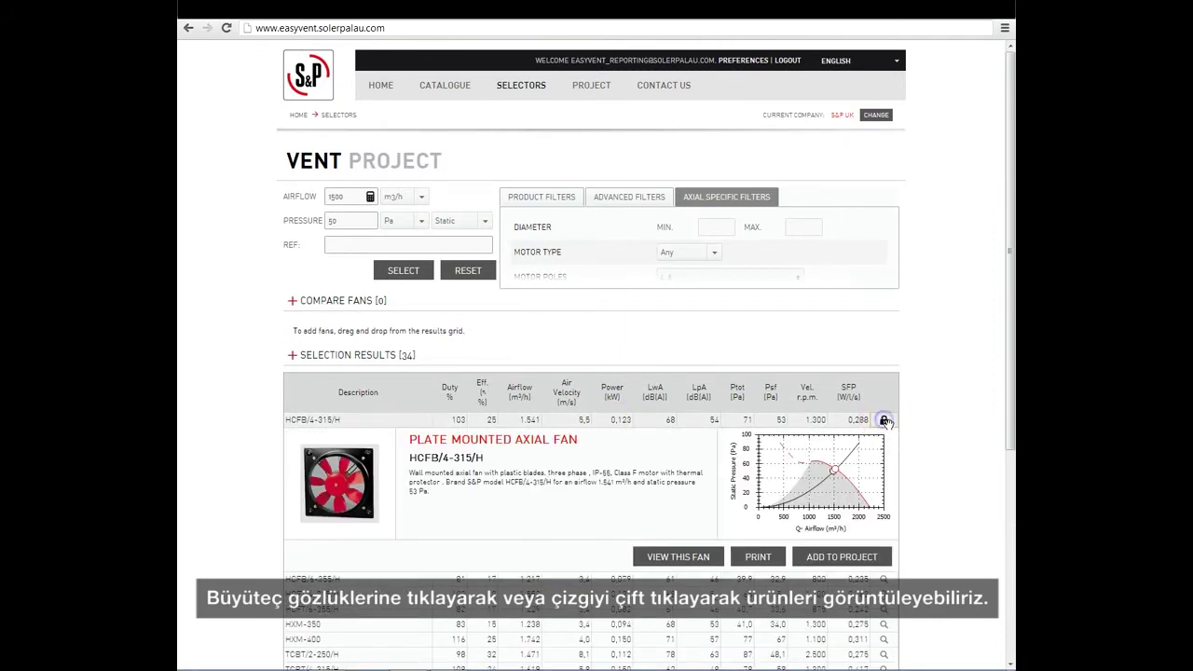
{"action": "double_click", "coordinate": [653, 580]}
{"action": "scroll", "coordinate": [652, 585], "scroll_direction": "down", "scroll_amount": 2}
{"action": "double_click", "coordinate": [655, 597]}
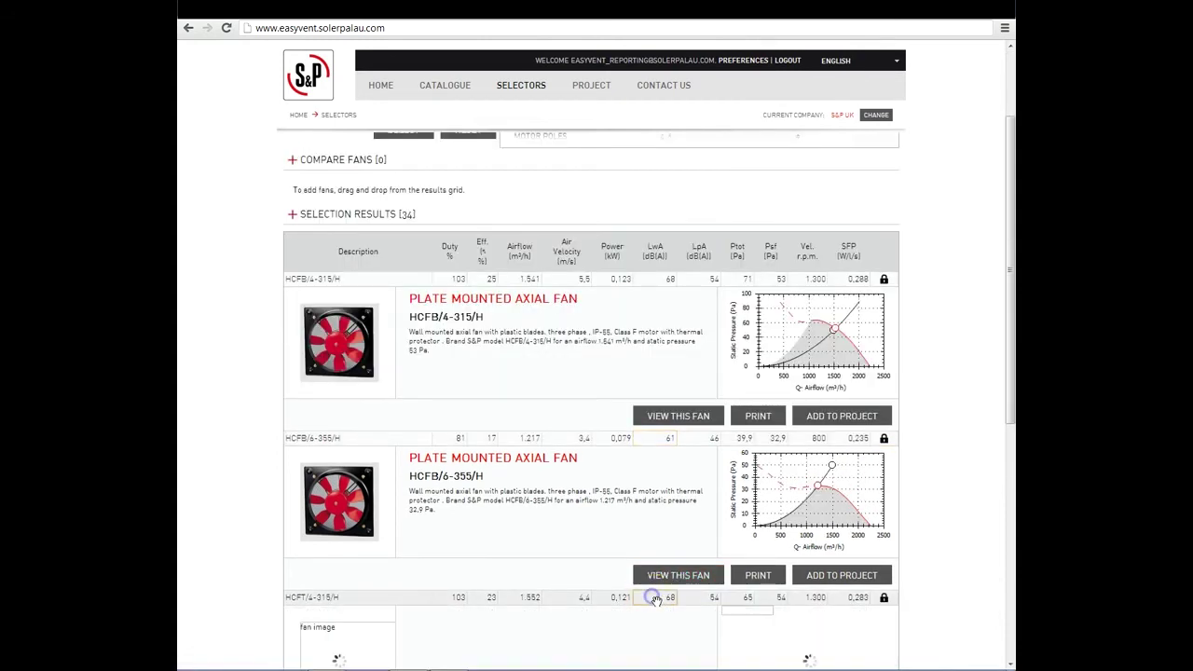
{"action": "scroll", "coordinate": [655, 597], "scroll_direction": "down", "scroll_amount": 2}
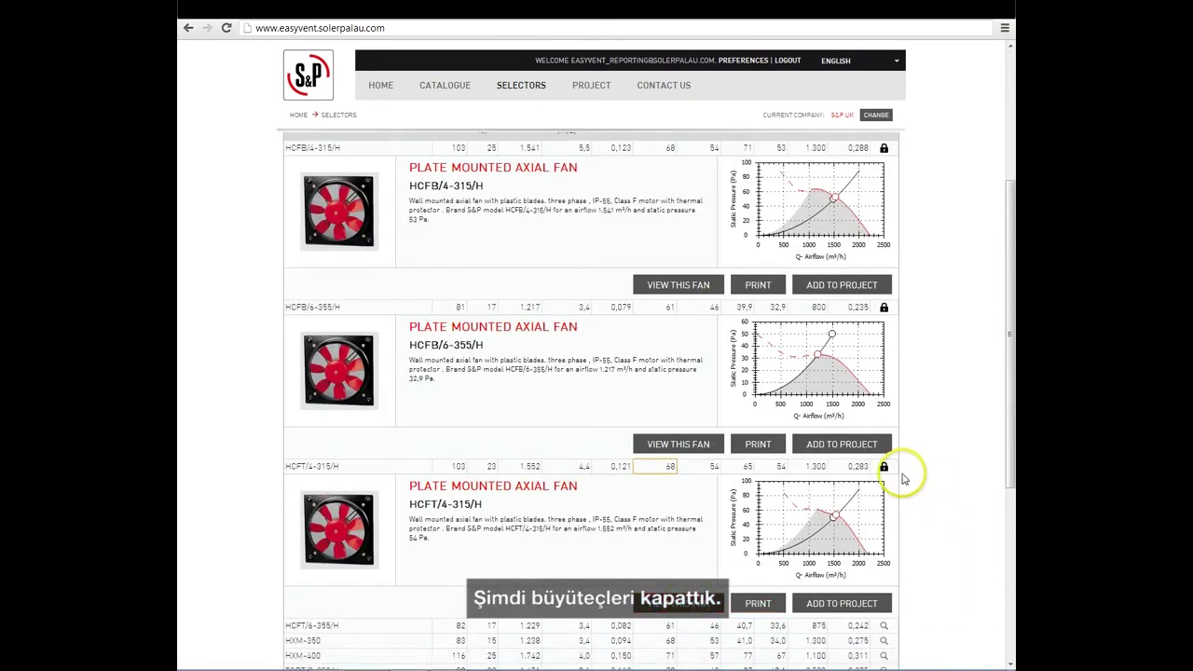
{"action": "left_click", "coordinate": [883, 466]}
{"action": "left_click", "coordinate": [883, 306]}
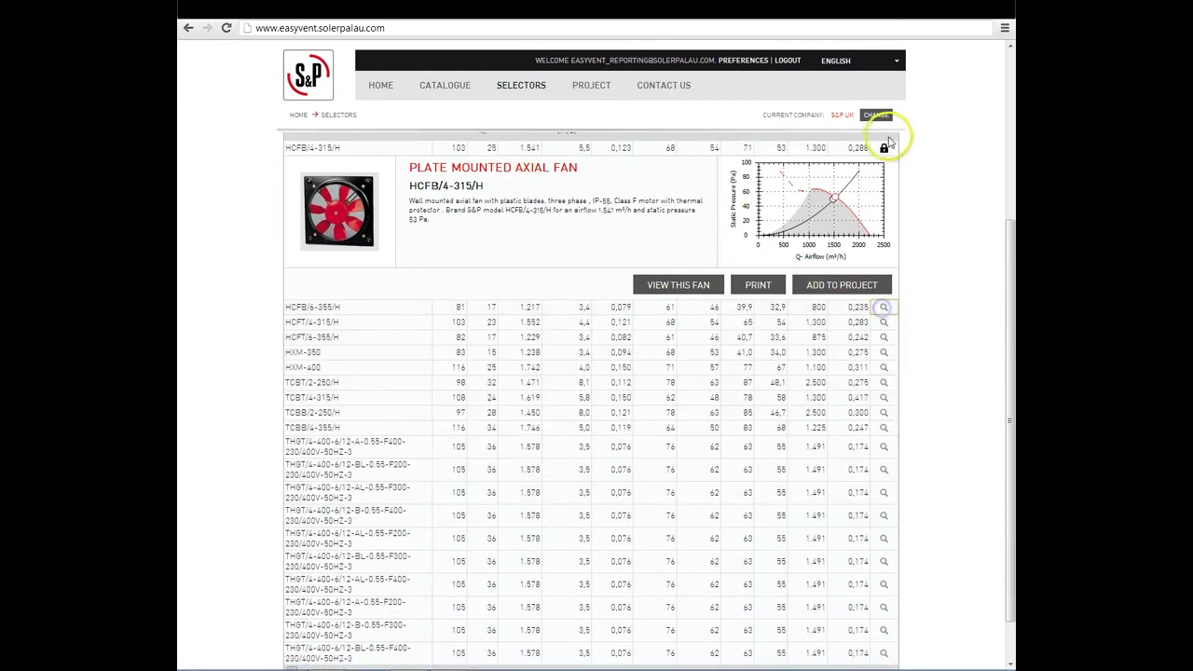
{"action": "left_click", "coordinate": [883, 147]}
{"action": "scroll", "coordinate": [900, 219], "scroll_direction": "up", "scroll_amount": 3}
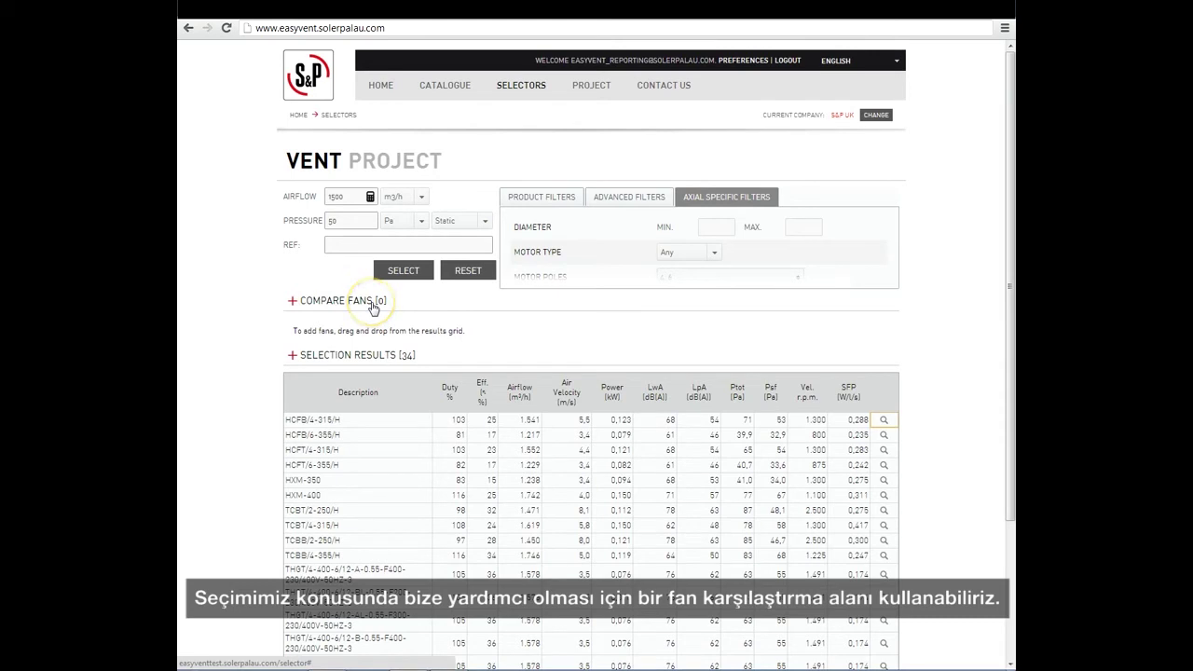
{"action": "left_click_drag", "start_coordinate": [301, 425], "coordinate": [351, 309]}
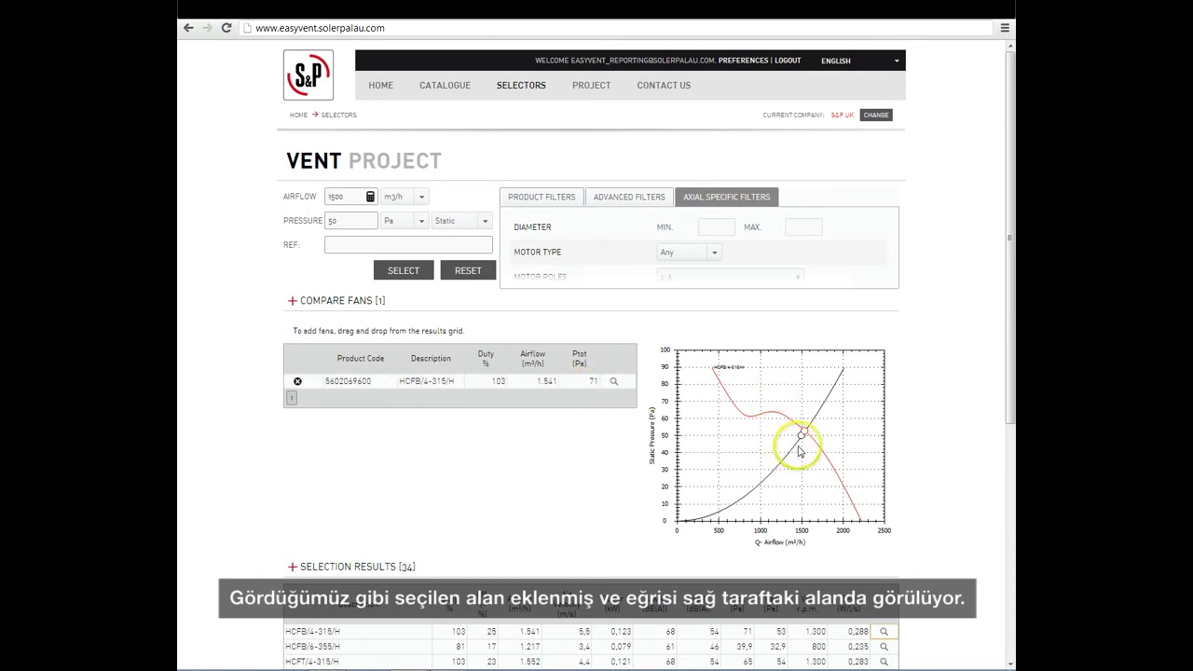
{"action": "scroll", "coordinate": [525, 453], "scroll_direction": "down", "scroll_amount": 1}
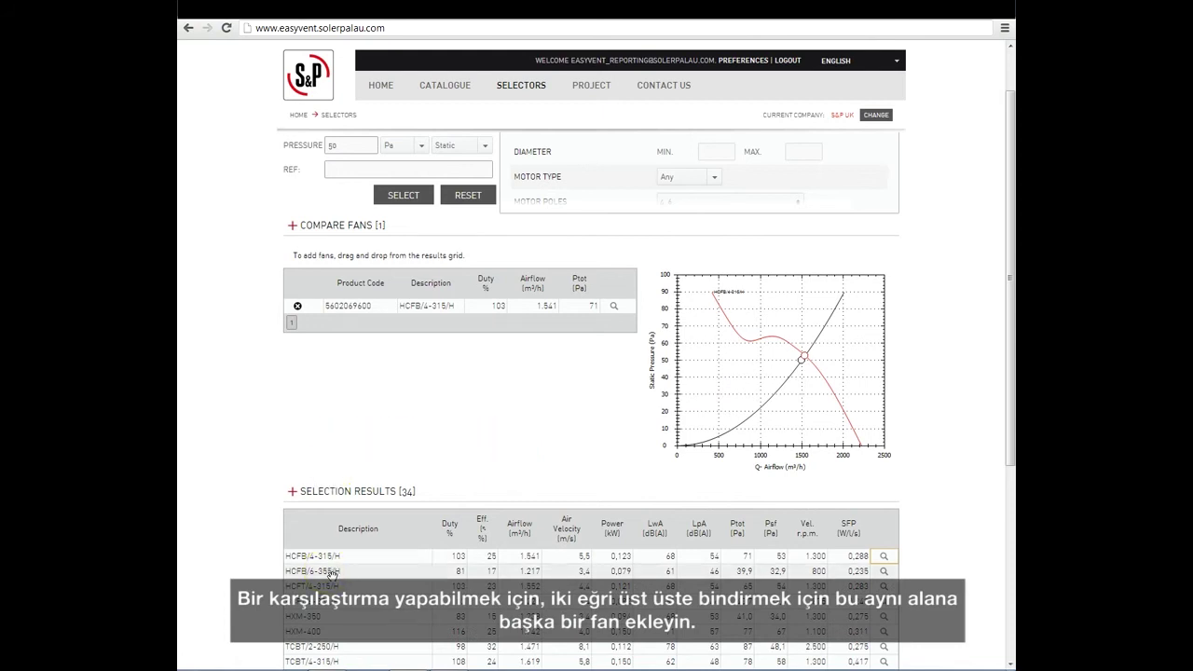
{"action": "left_click_drag", "start_coordinate": [329, 572], "coordinate": [368, 239]}
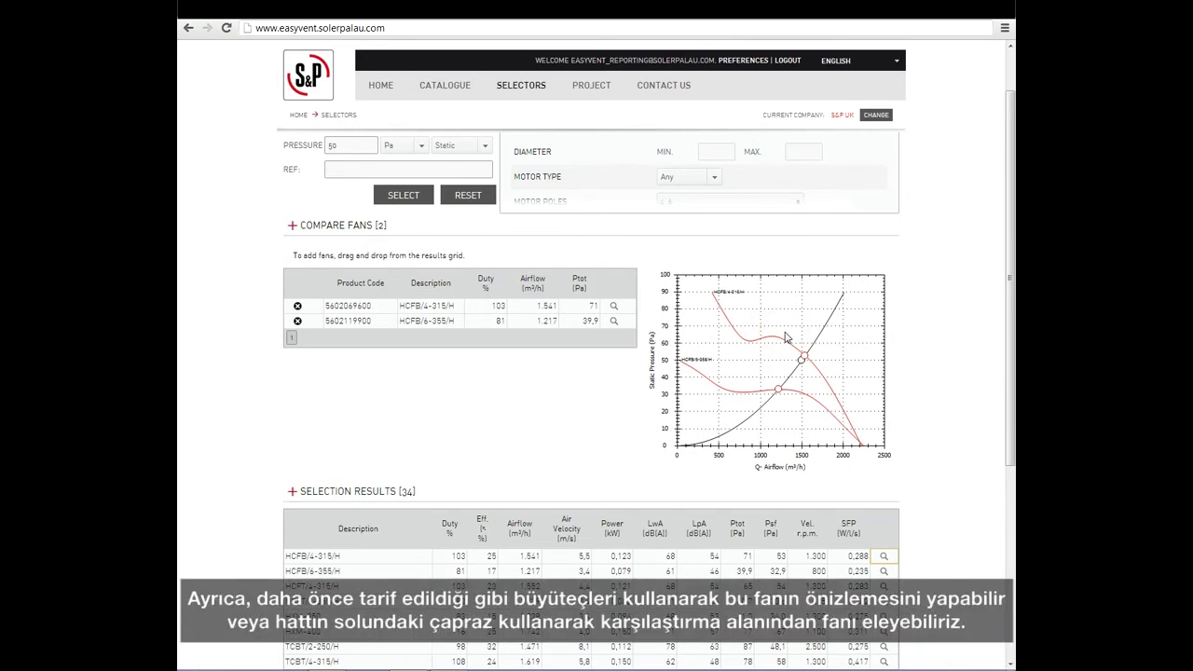
{"action": "left_click", "coordinate": [613, 306]}
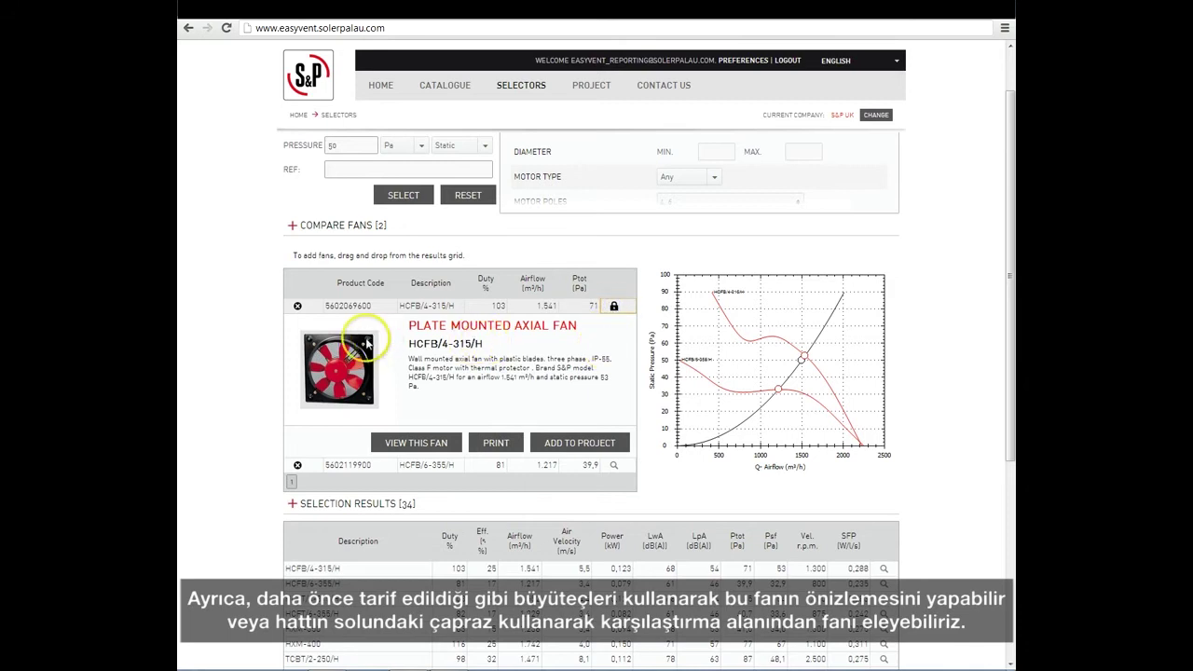
{"action": "left_click", "coordinate": [298, 306]}
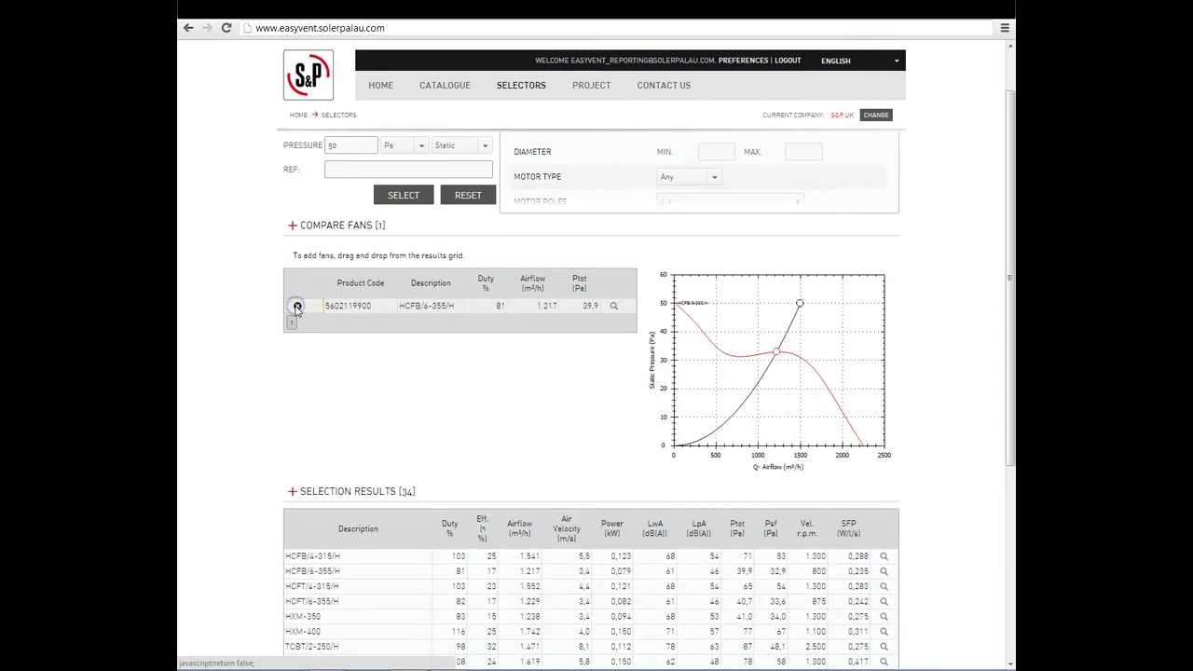
{"action": "left_click", "coordinate": [298, 307]}
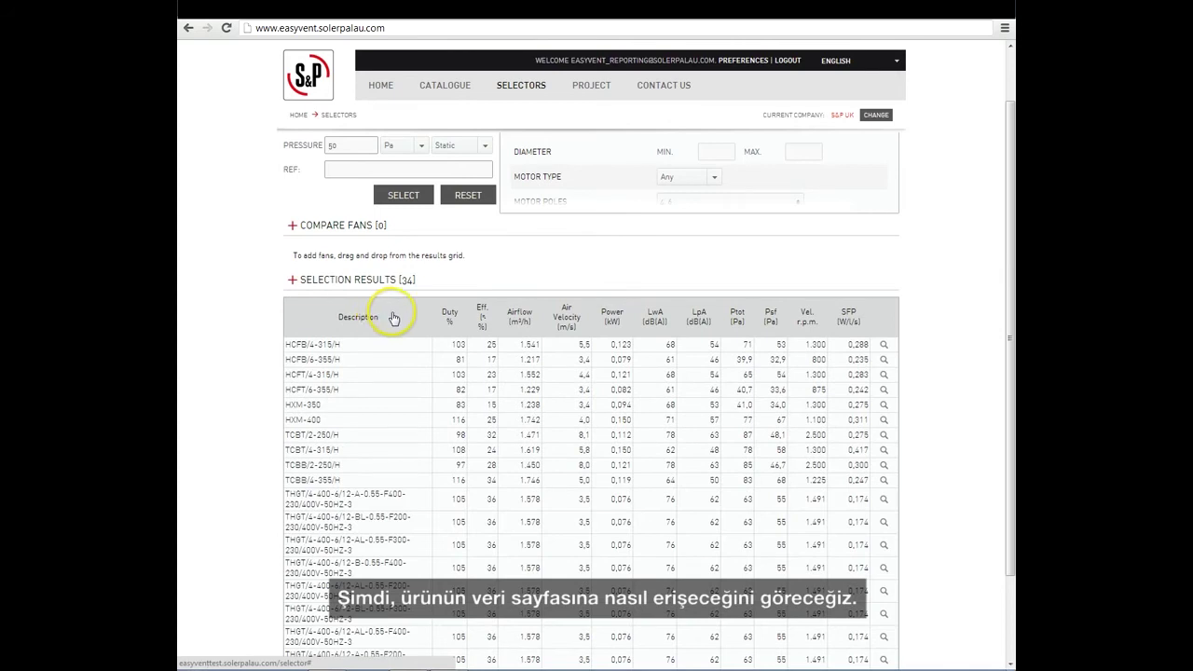
Preview the HXM-350 fan and open its full product page.
{"action": "left_click", "coordinate": [881, 404]}
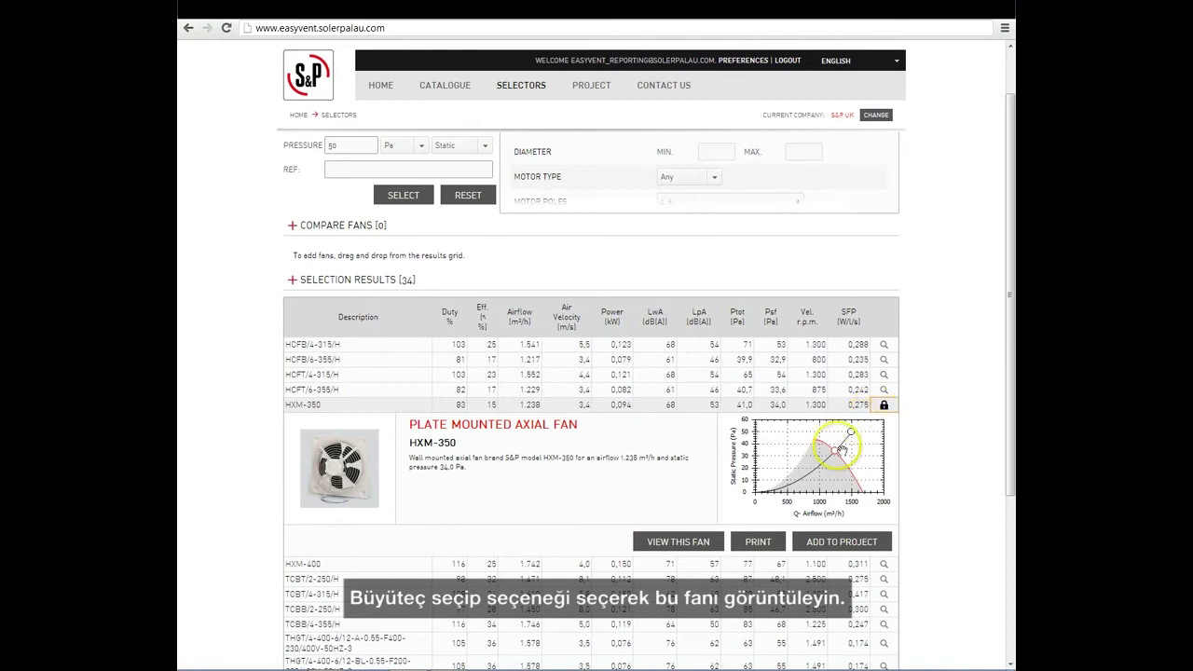
{"action": "left_click", "coordinate": [677, 542]}
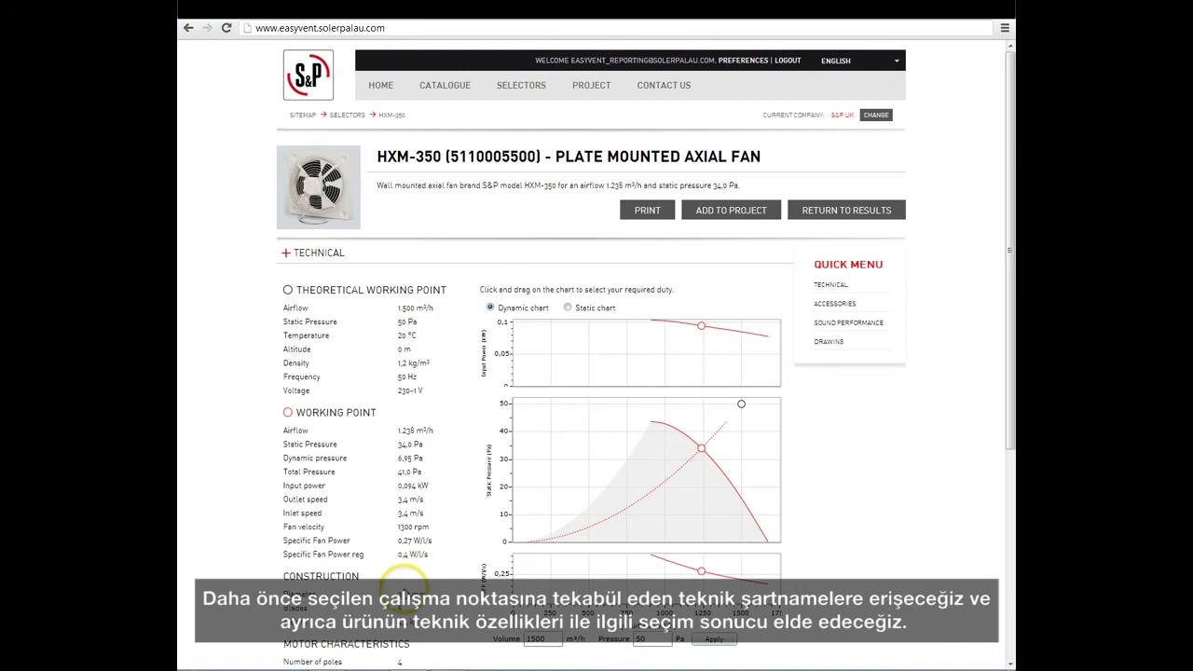
Move the HXM-350 duty point on the chart to 1,318 m³/h at 22.5 Pa.
{"action": "scroll", "coordinate": [404, 585], "scroll_direction": "down", "scroll_amount": 3}
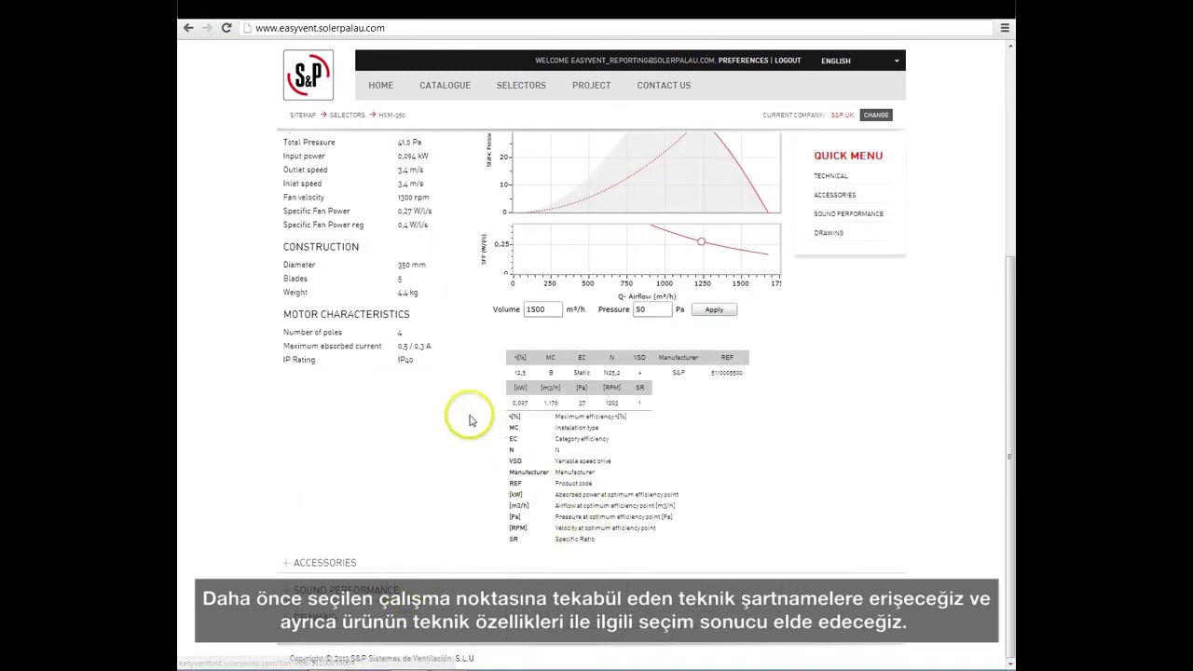
{"action": "scroll", "coordinate": [469, 361], "scroll_direction": "up", "scroll_amount": 3}
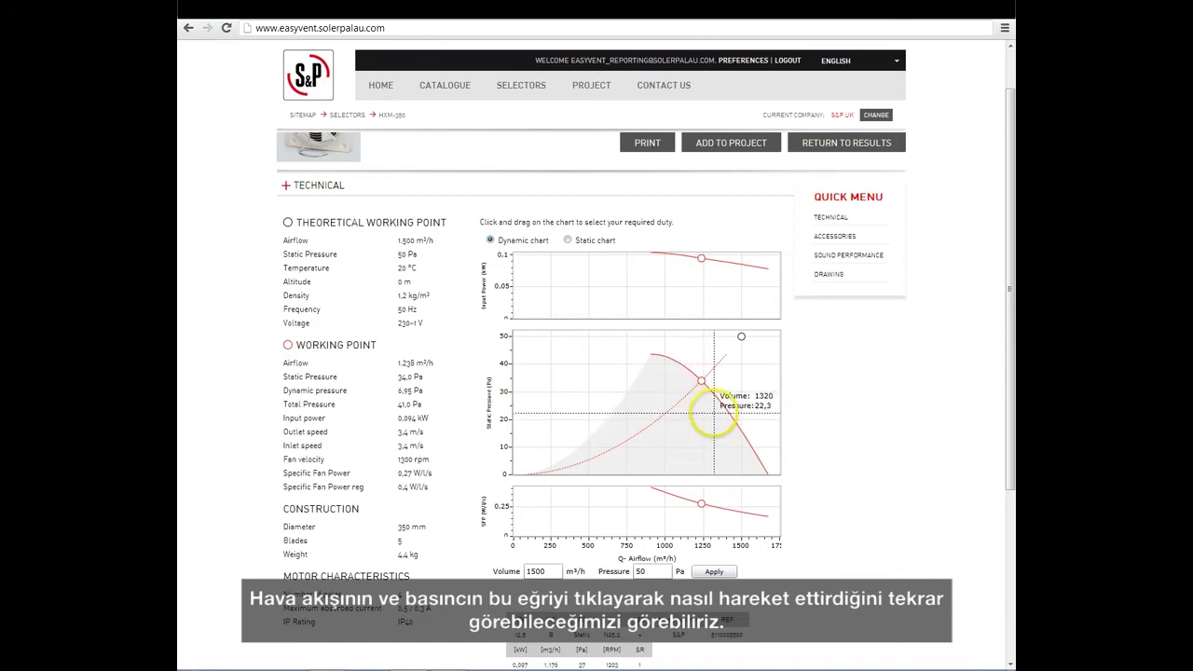
{"action": "left_click", "coordinate": [714, 413]}
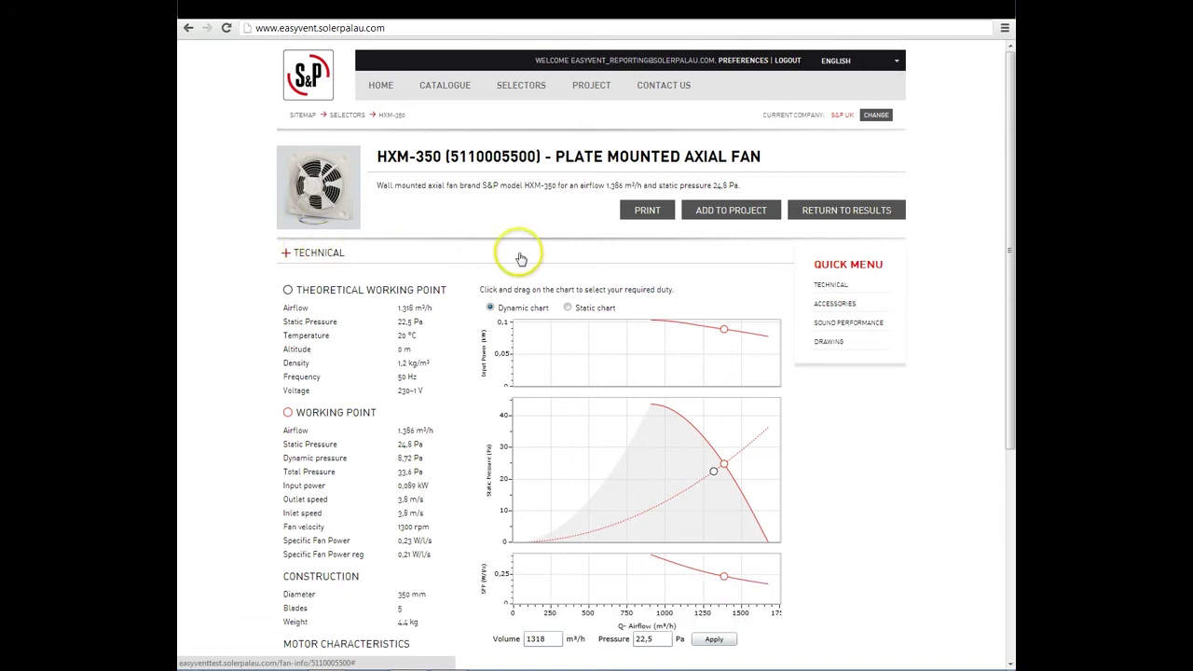
Save one PER-355 CN aluminium louvre back draft shutter as the HXM-350 accessory.
{"action": "left_click", "coordinate": [841, 305]}
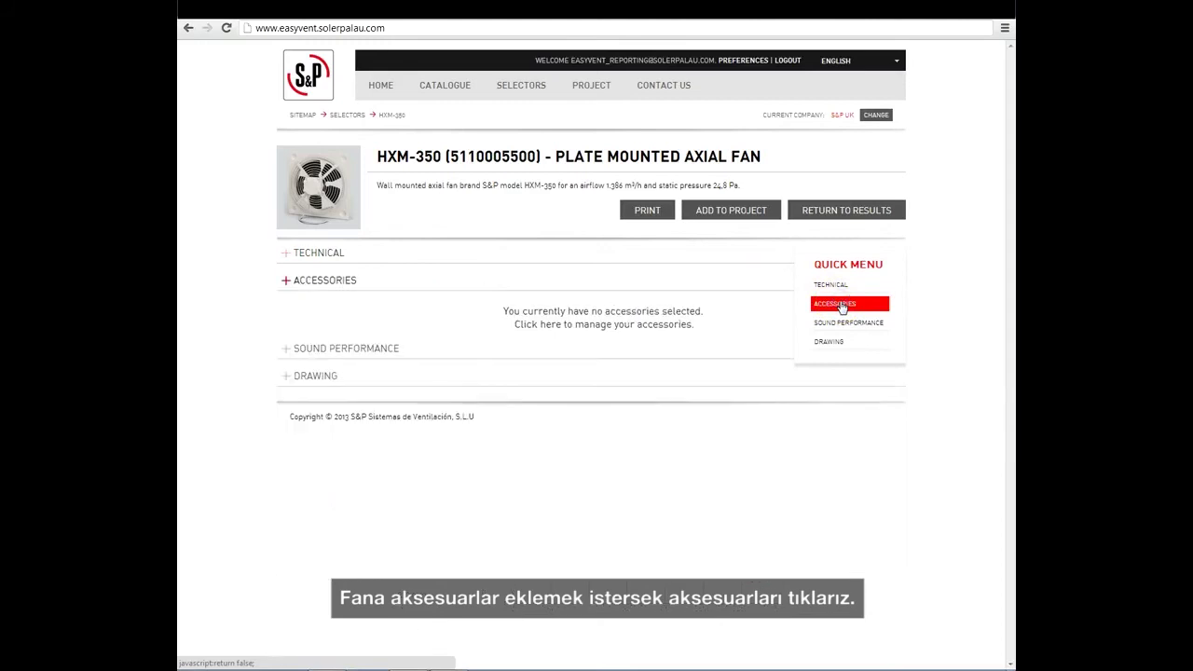
{"action": "left_click", "coordinate": [599, 322]}
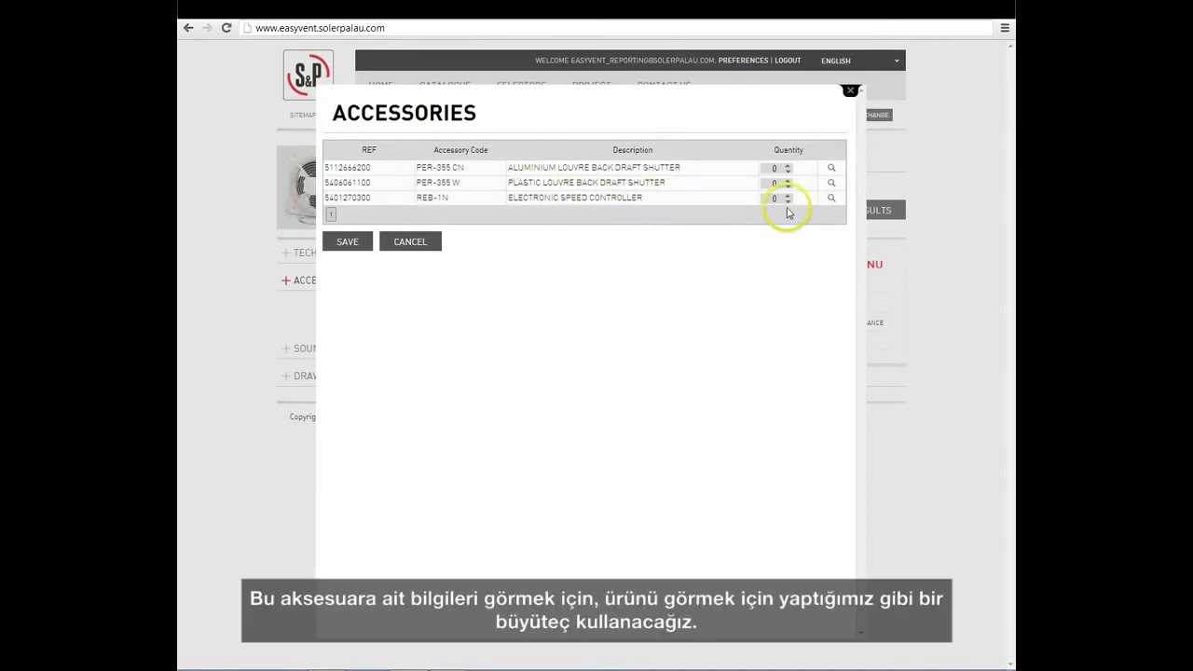
{"action": "left_click", "coordinate": [831, 168]}
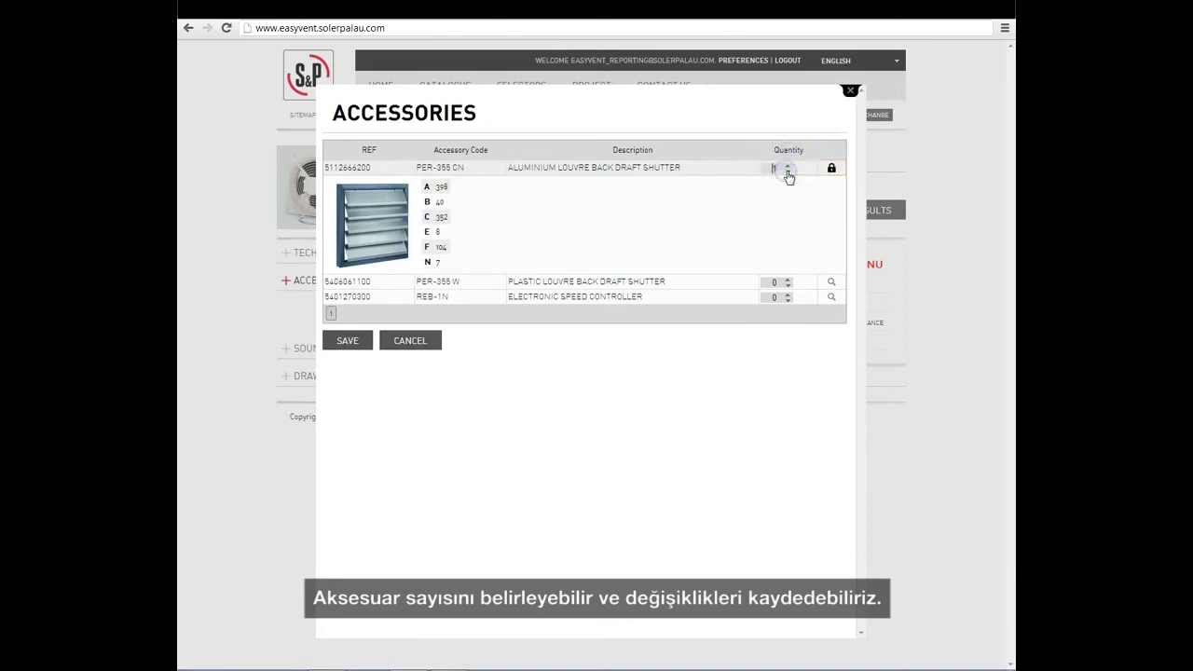
{"action": "left_click", "coordinate": [347, 341]}
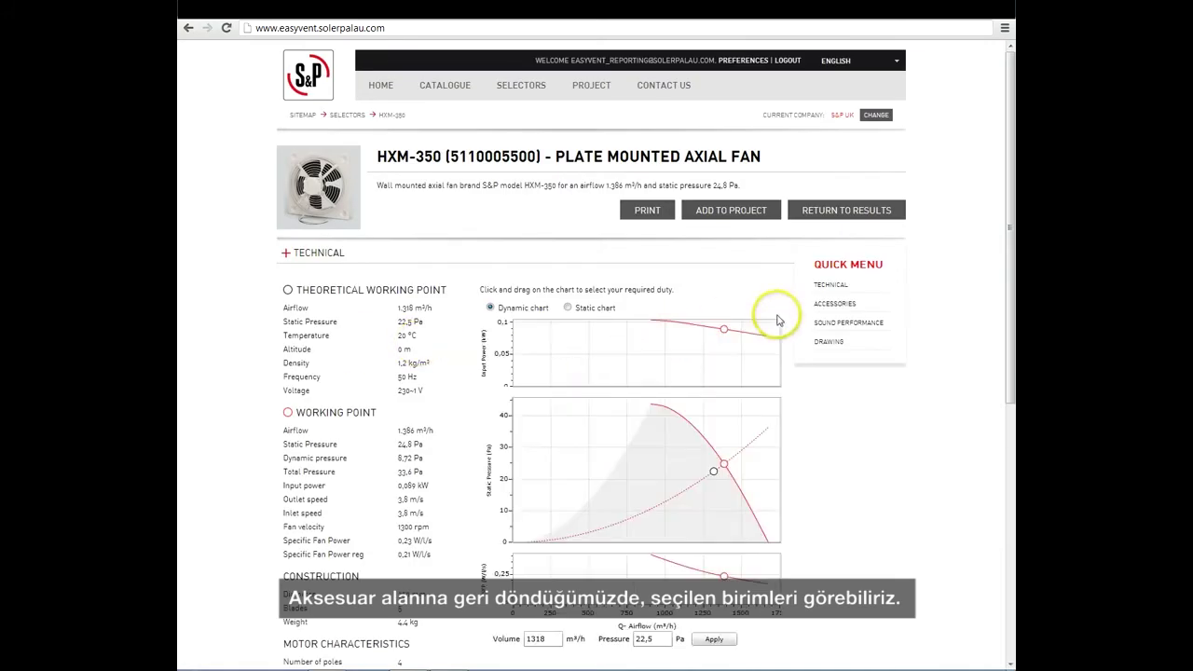
{"action": "left_click", "coordinate": [817, 306]}
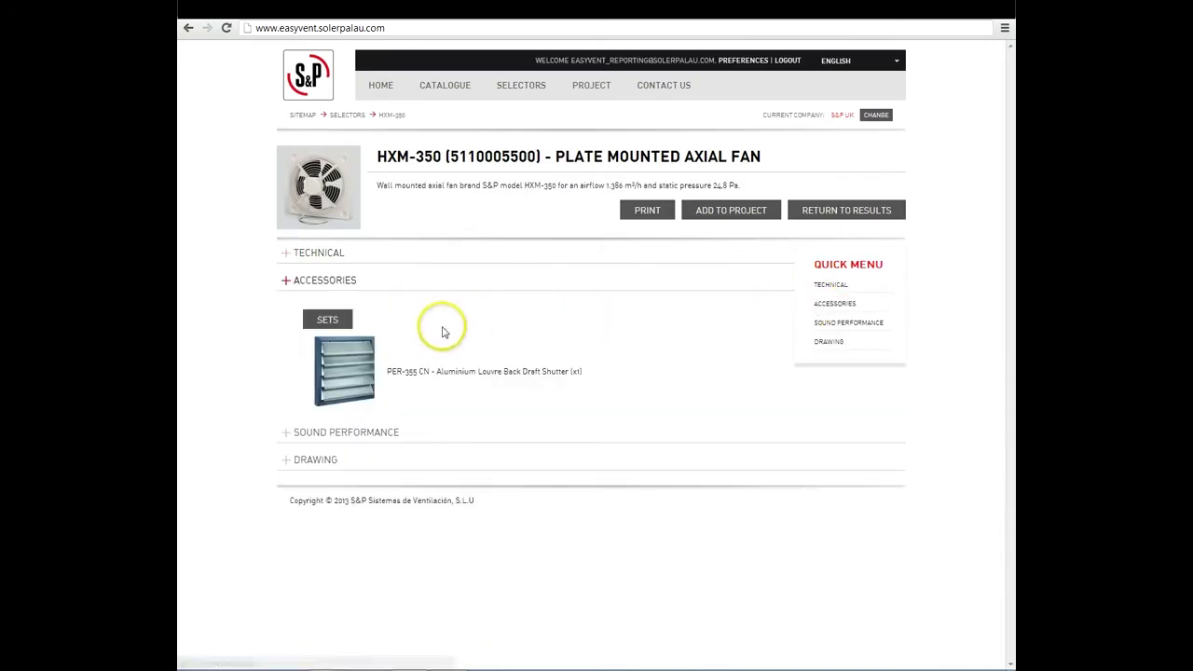
Review the HXM-350's sound performance, dimension drawing and rotatable 3D model.
{"action": "left_click", "coordinate": [853, 322]}
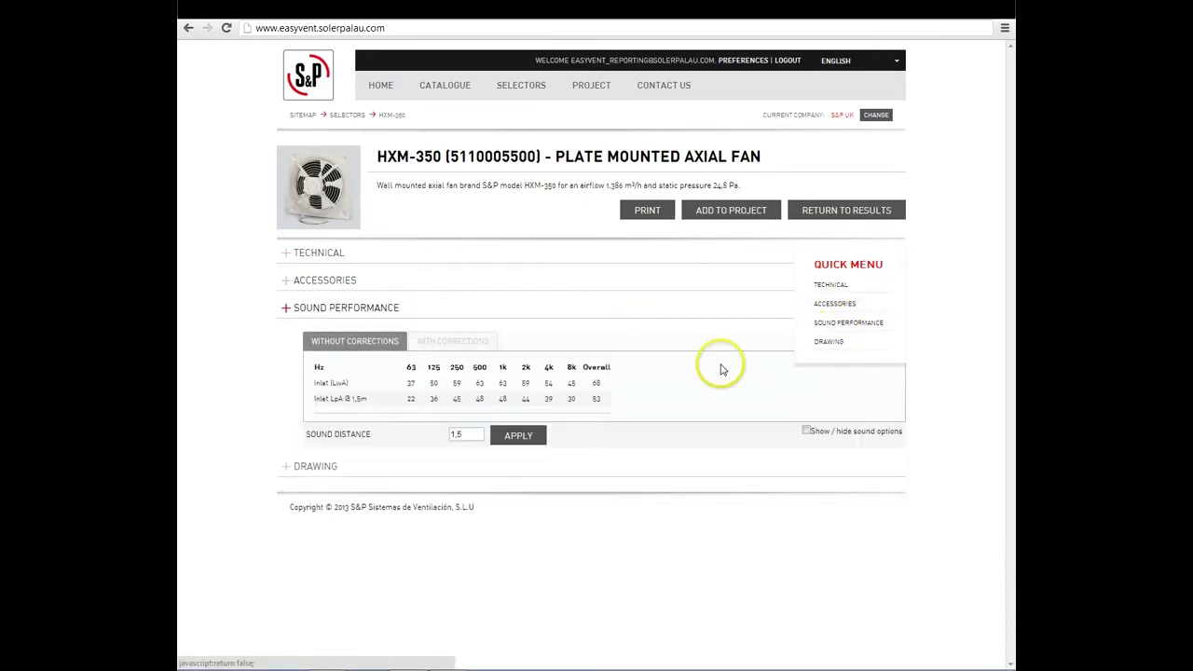
{"action": "left_click", "coordinate": [819, 342]}
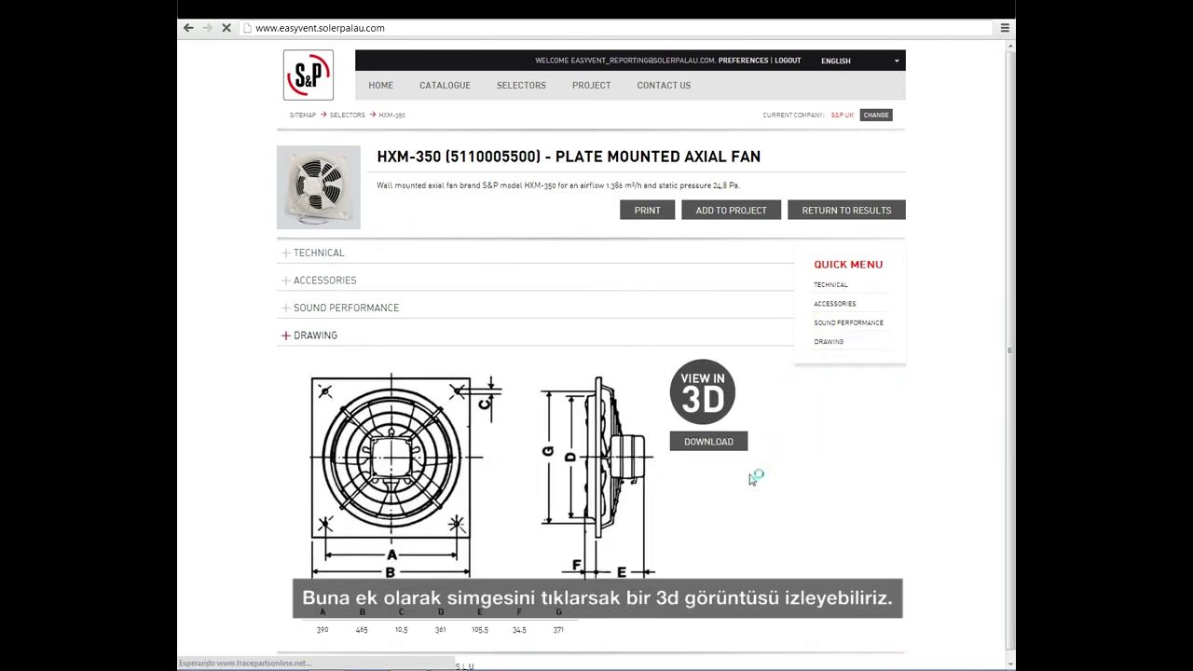
{"action": "left_click", "coordinate": [710, 402]}
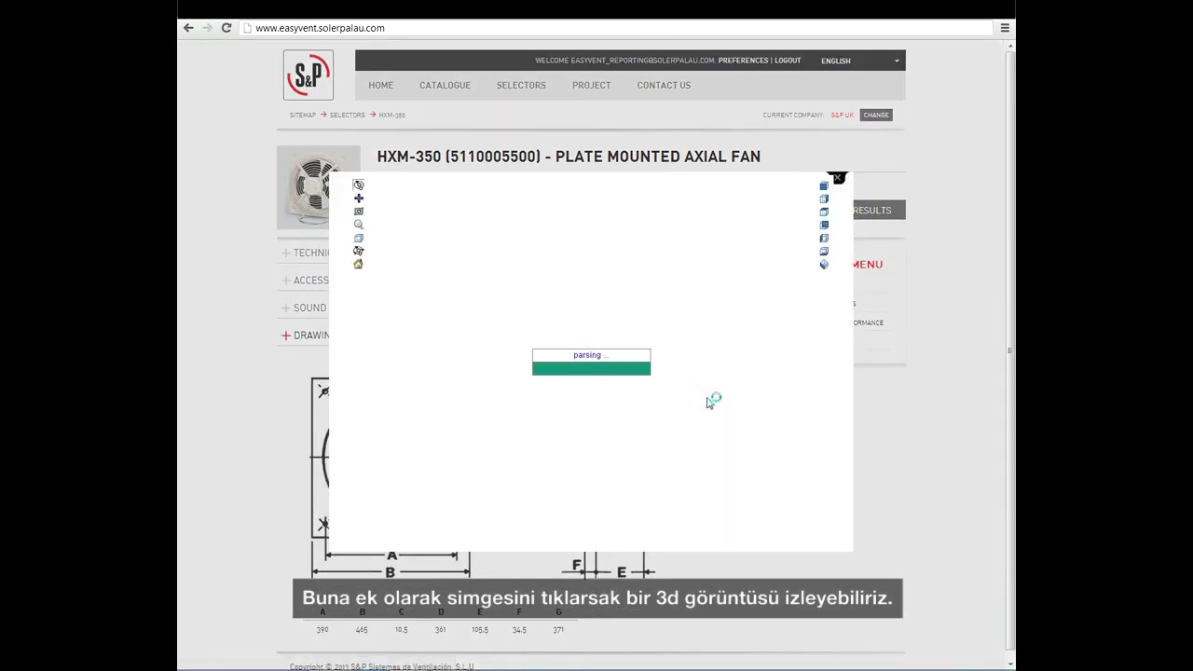
{"action": "left_click", "coordinate": [358, 251]}
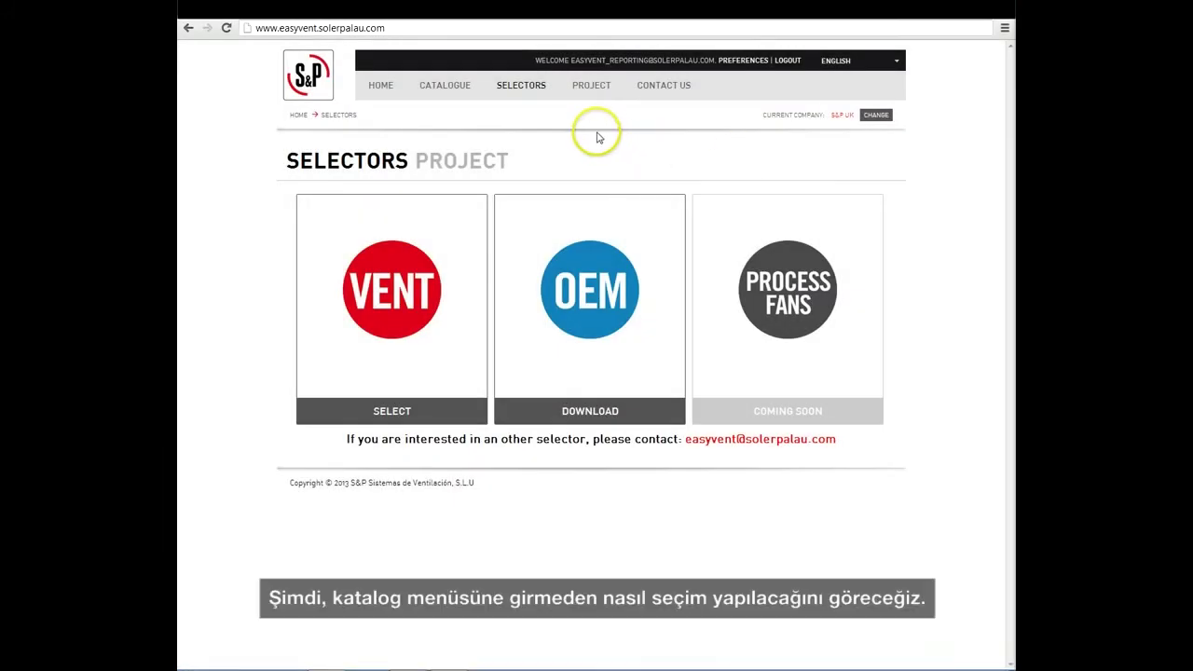
Open the VENT fan selector from the Selectors overview, with airflow and pressure fields empty.
{"action": "left_click", "coordinate": [523, 86]}
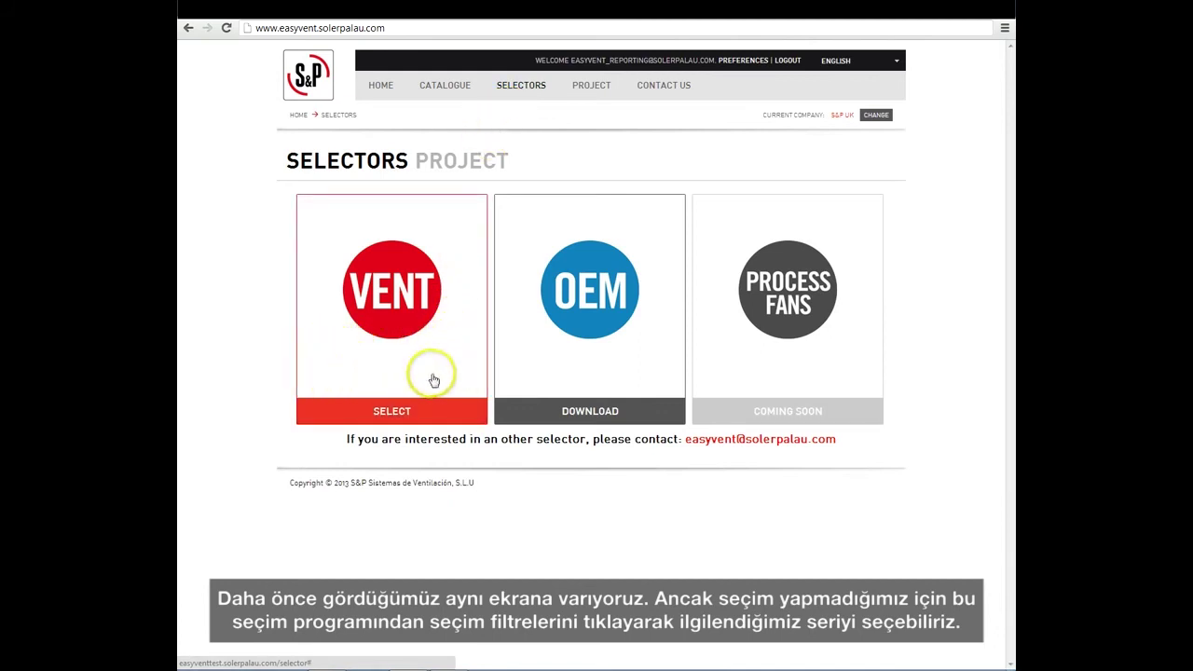
{"action": "left_click", "coordinate": [394, 414]}
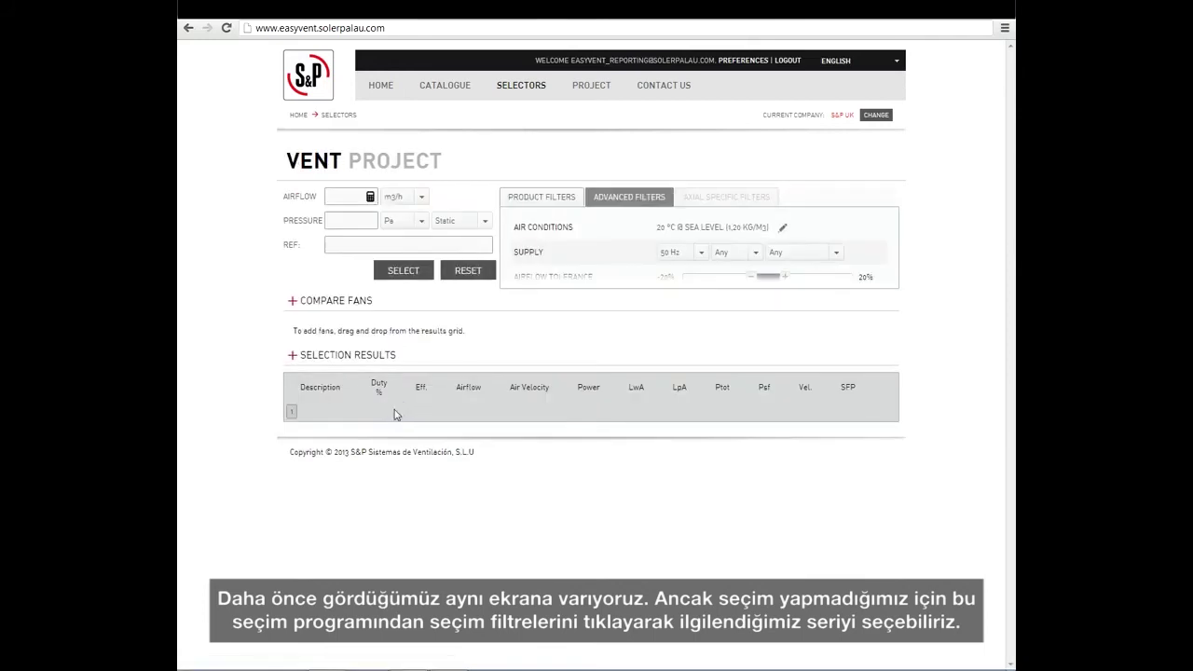
Deselect the plate mounted series (COMPACT HCFB/HCFT, HXM, HIB-NP/HIT-NP) in Product Filters.
{"action": "left_click", "coordinate": [521, 197]}
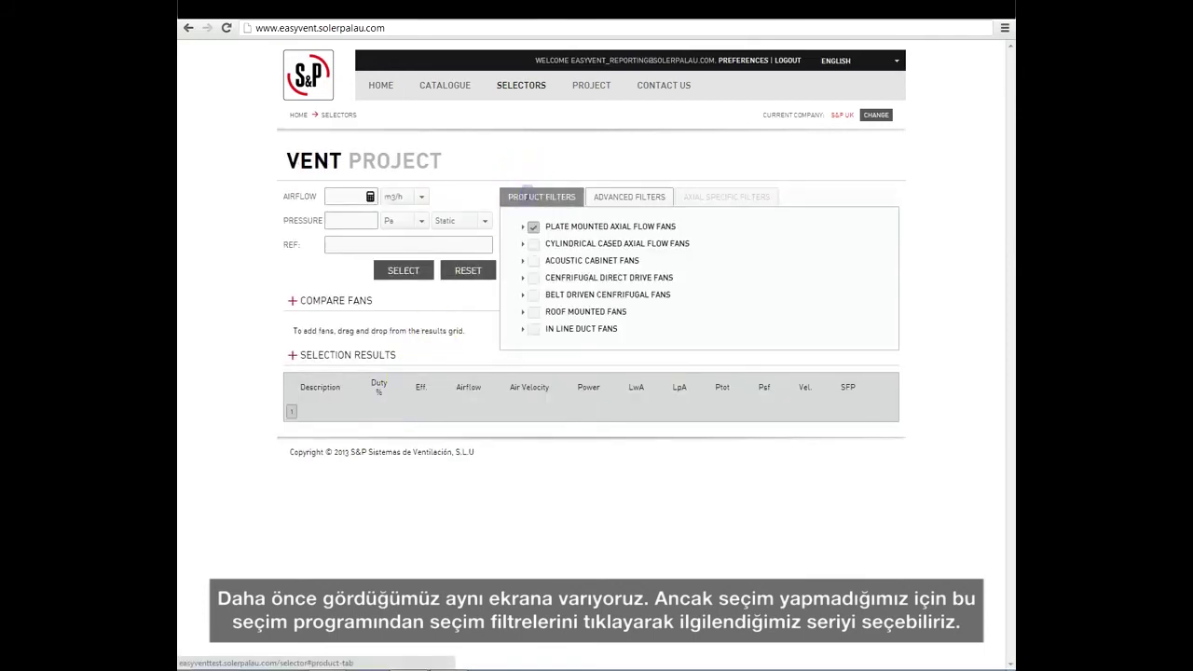
{"action": "left_click", "coordinate": [532, 225]}
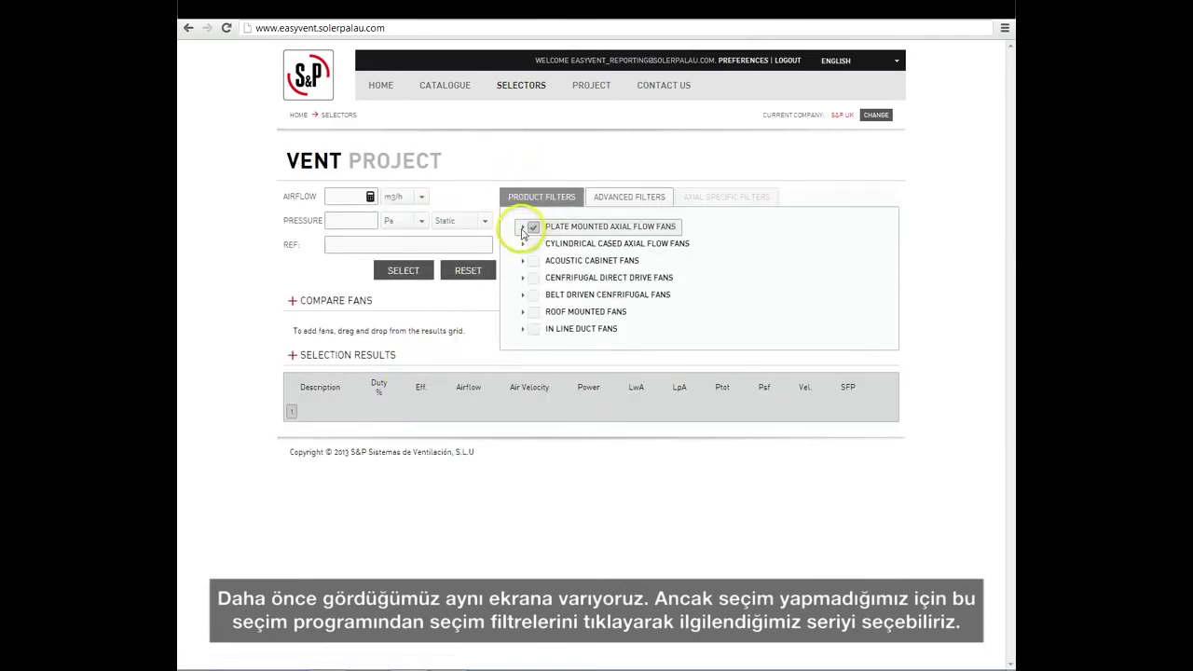
{"action": "left_click", "coordinate": [523, 228]}
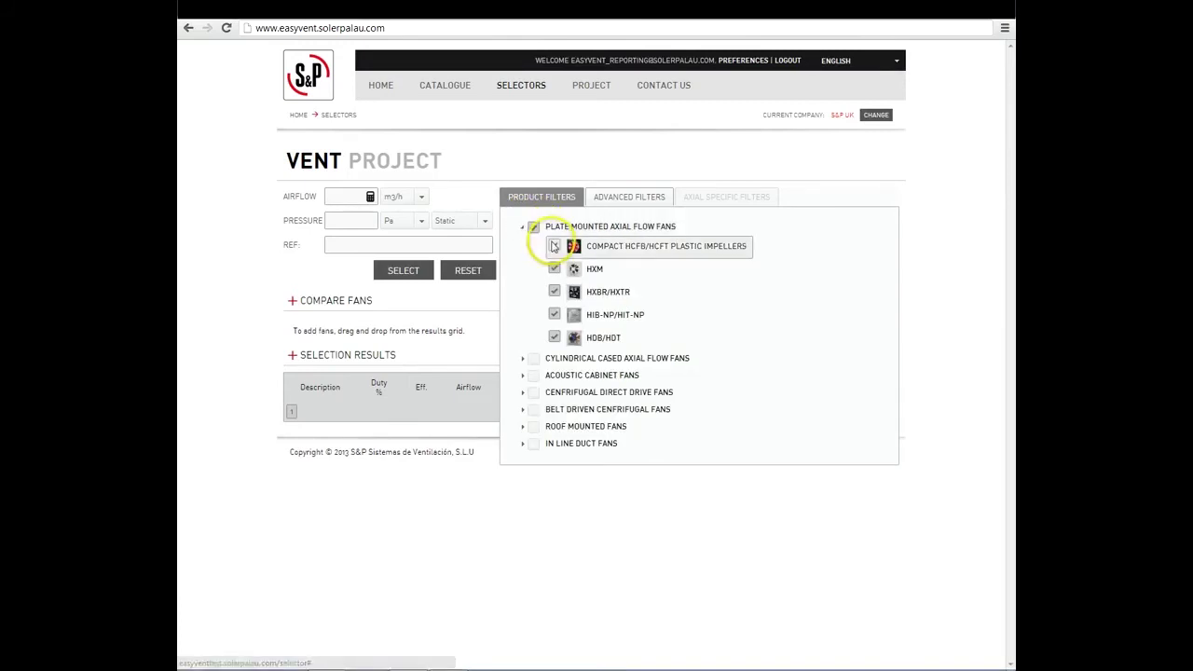
{"action": "left_click", "coordinate": [555, 245]}
{"action": "left_click", "coordinate": [554, 268]}
{"action": "left_click", "coordinate": [551, 313]}
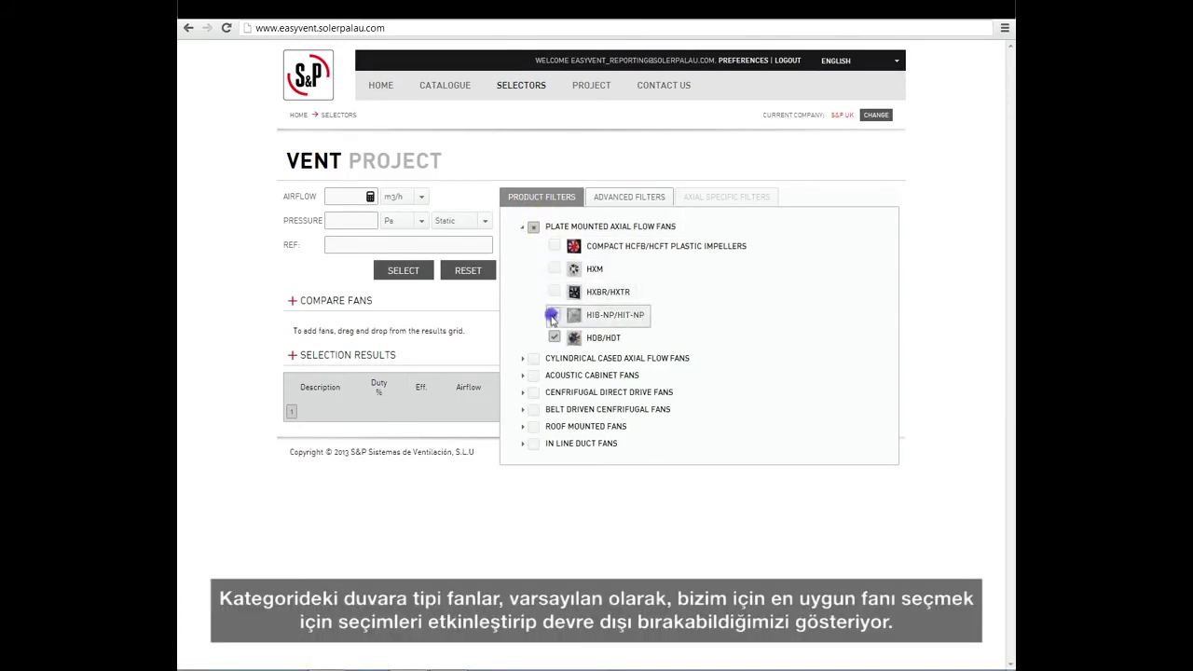
{"action": "left_click", "coordinate": [556, 246]}
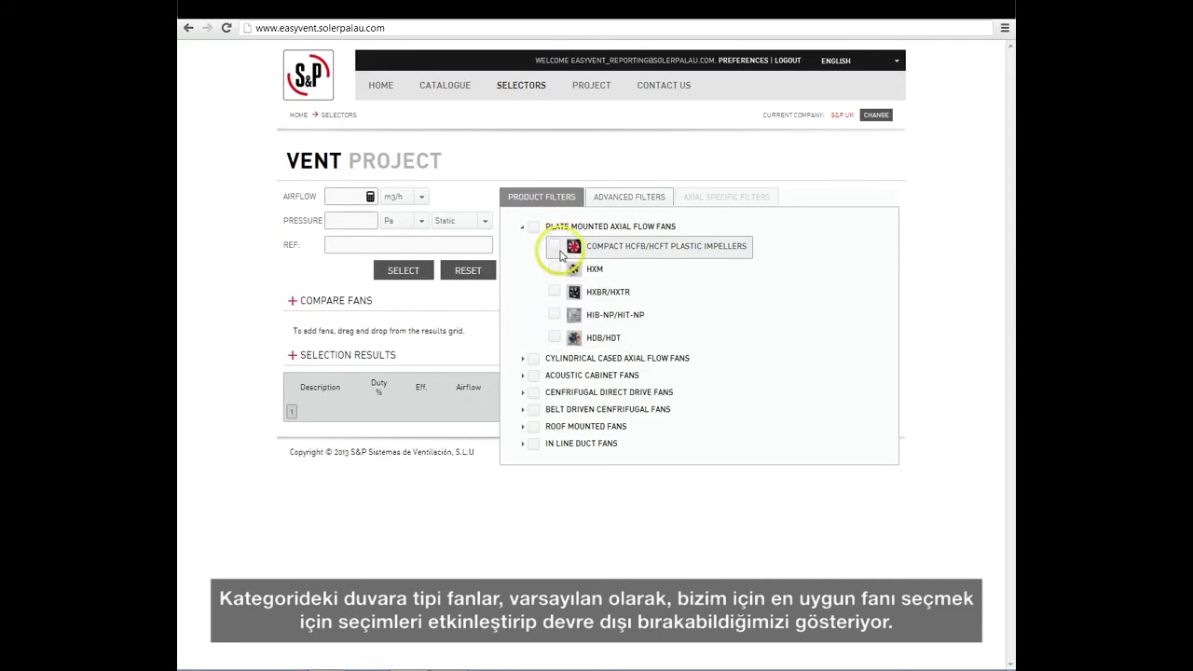
Tick TGT and TGT-ATEX under Cylindrical Cased Axial Flow Fans and show Advanced Filters.
{"action": "left_click", "coordinate": [522, 357]}
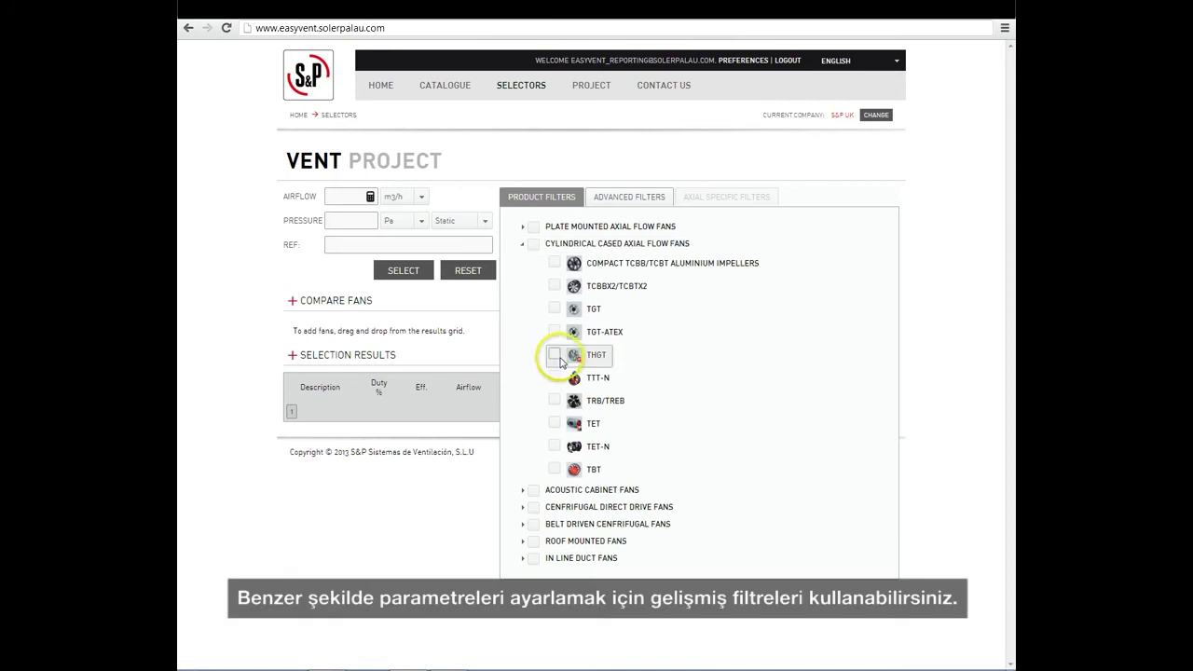
{"action": "left_click", "coordinate": [554, 309]}
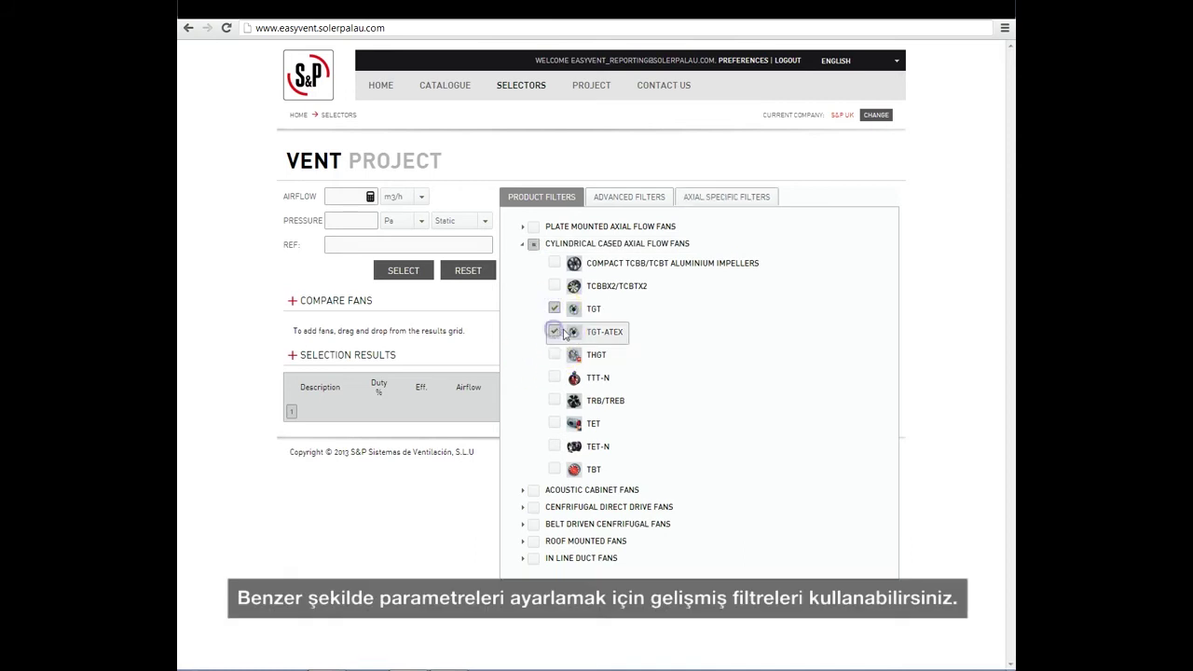
{"action": "left_click", "coordinate": [618, 200]}
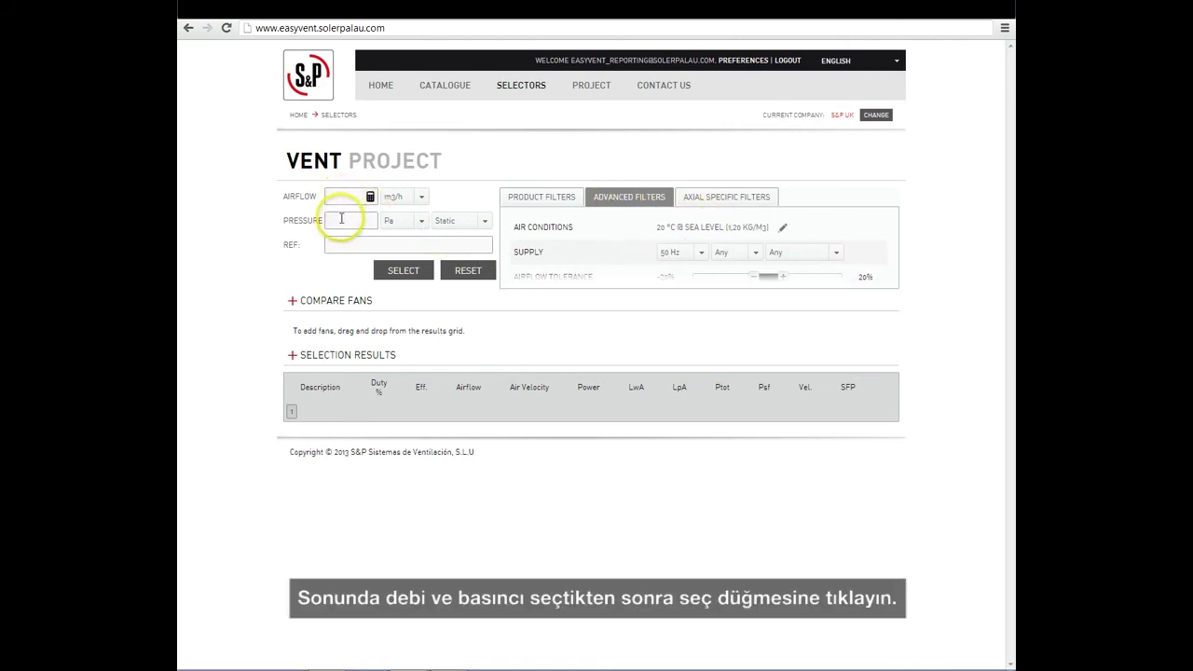
Run the fan selection and open the HXM-350 product page's print options.
{"action": "left_click", "coordinate": [396, 272]}
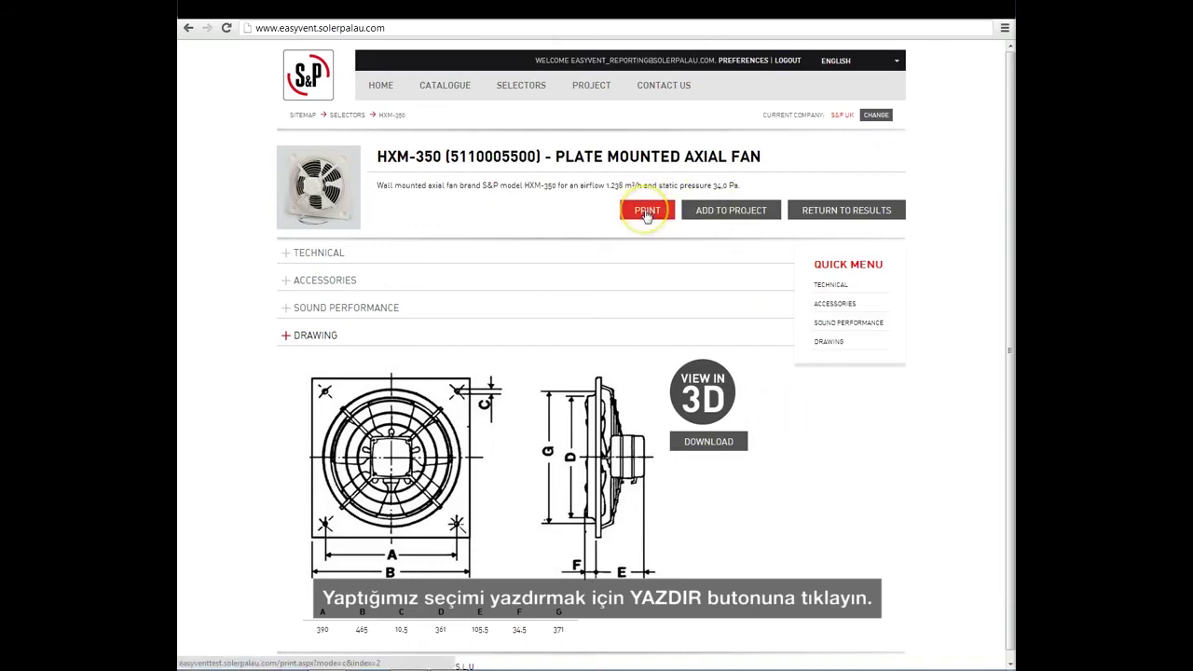
{"action": "left_click", "coordinate": [645, 211]}
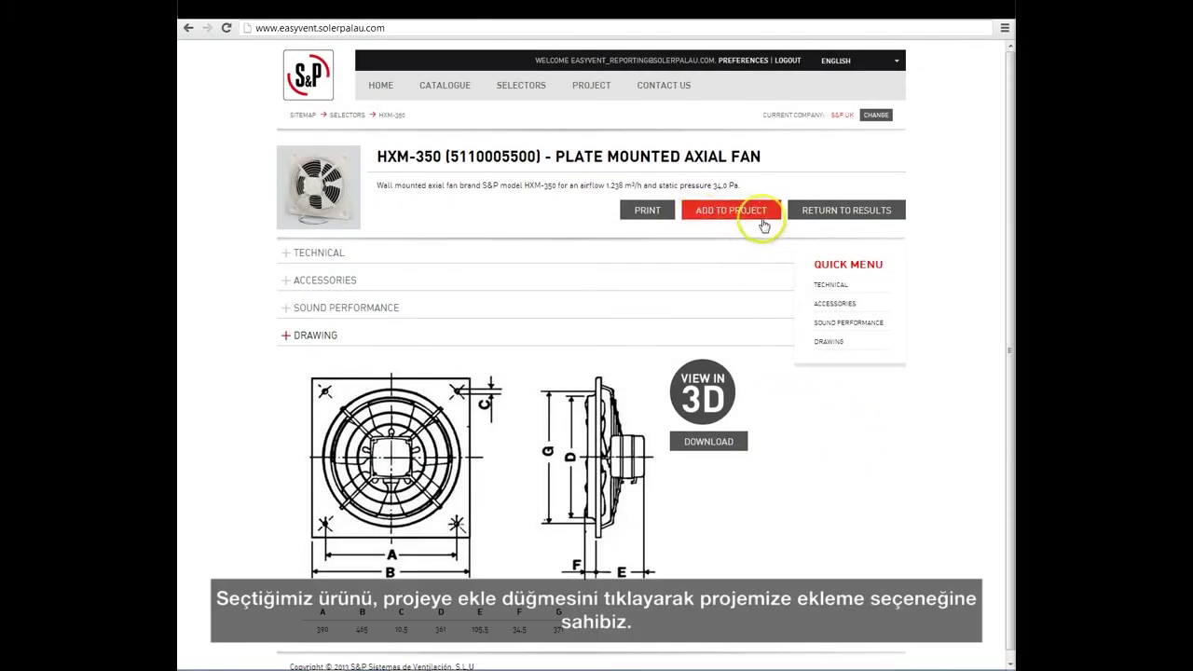
Add the HXM-350 to a new project named 'test' and save it.
{"action": "left_click", "coordinate": [729, 210]}
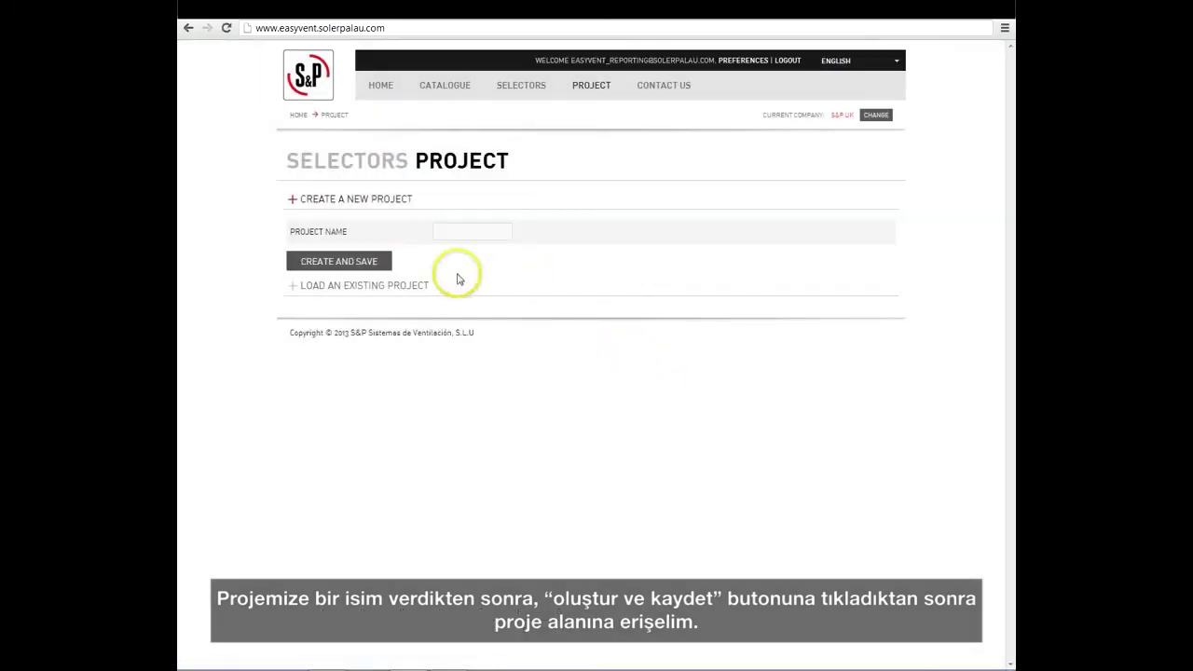
{"action": "left_click", "coordinate": [448, 230]}
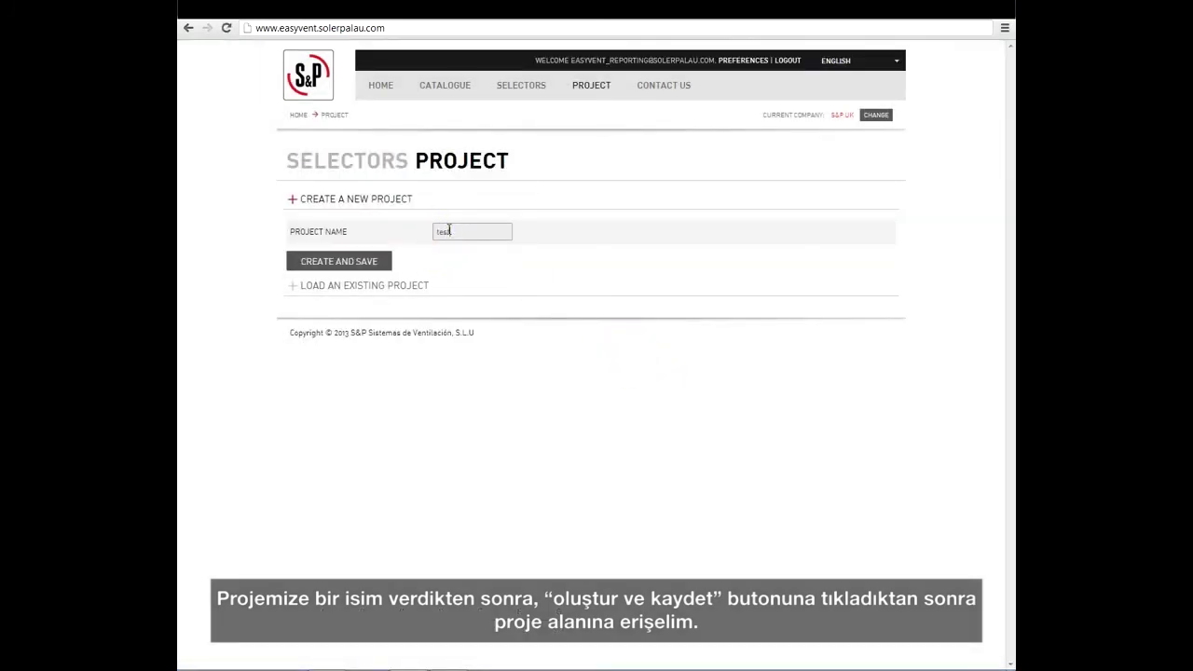
{"action": "left_click", "coordinate": [334, 266]}
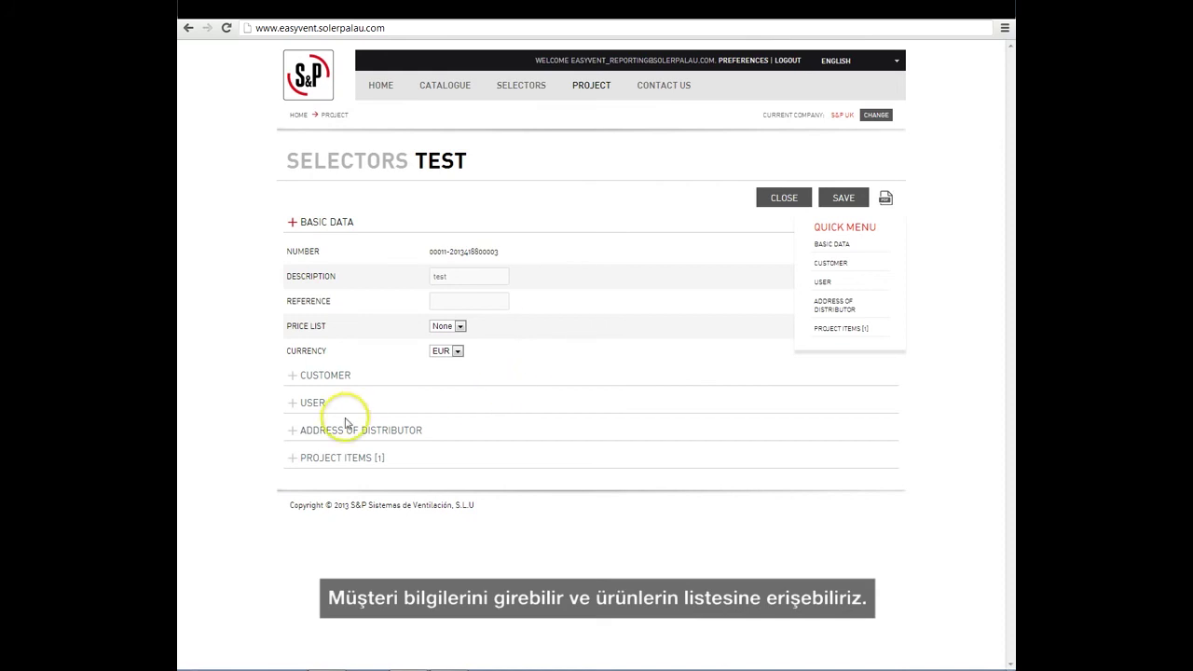
Expand Customer and Project Items in project 'test' and open the HXM-350 item for editing.
{"action": "left_click", "coordinate": [312, 377]}
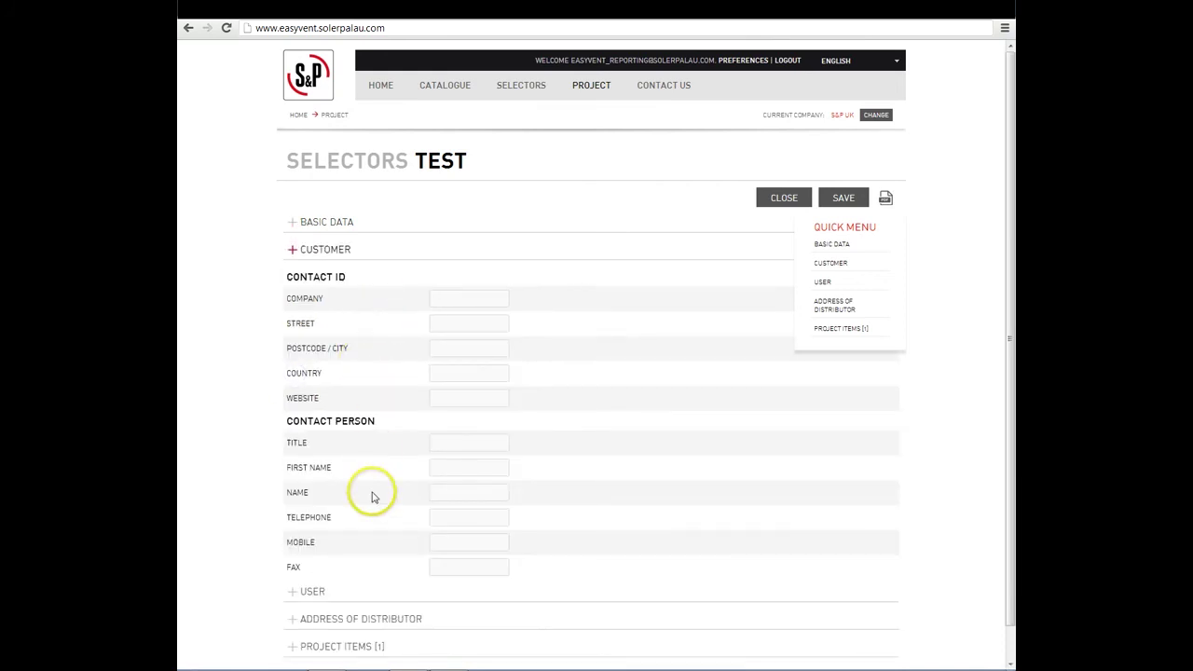
{"action": "scroll", "coordinate": [374, 522], "scroll_direction": "down", "scroll_amount": 1}
{"action": "left_click", "coordinate": [316, 611]}
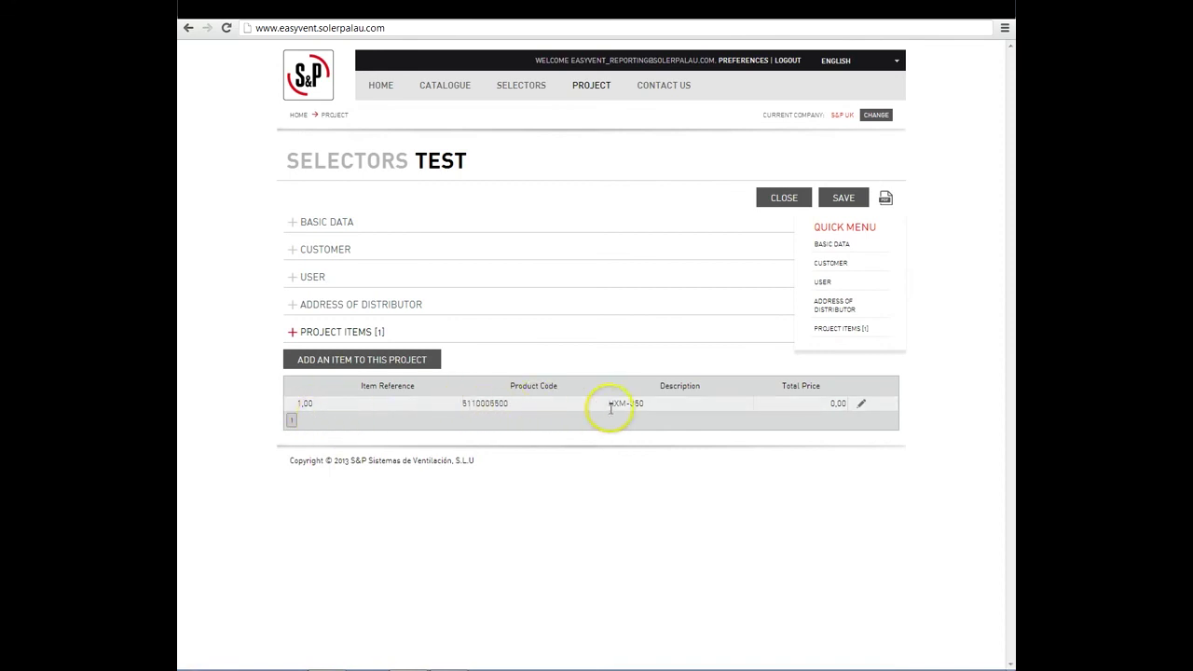
{"action": "left_click", "coordinate": [861, 403]}
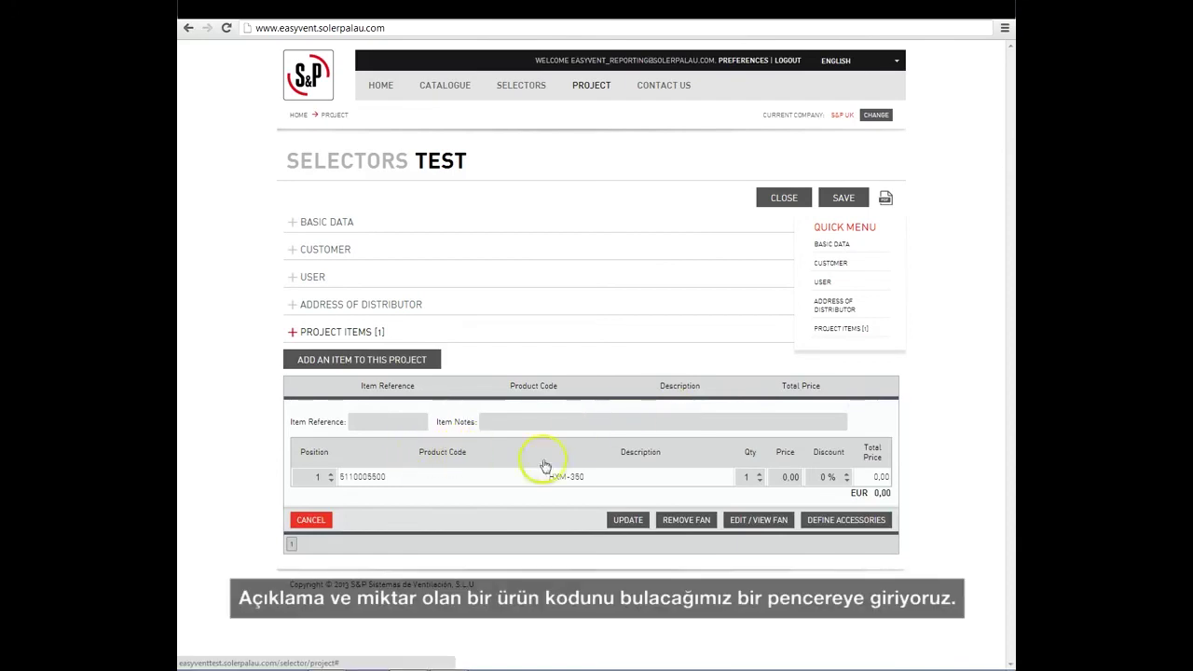
Update the HXM-350 item to quantity 1, price 300,00 and 10% discount, totalling 270,00.
{"action": "left_click", "coordinate": [760, 474]}
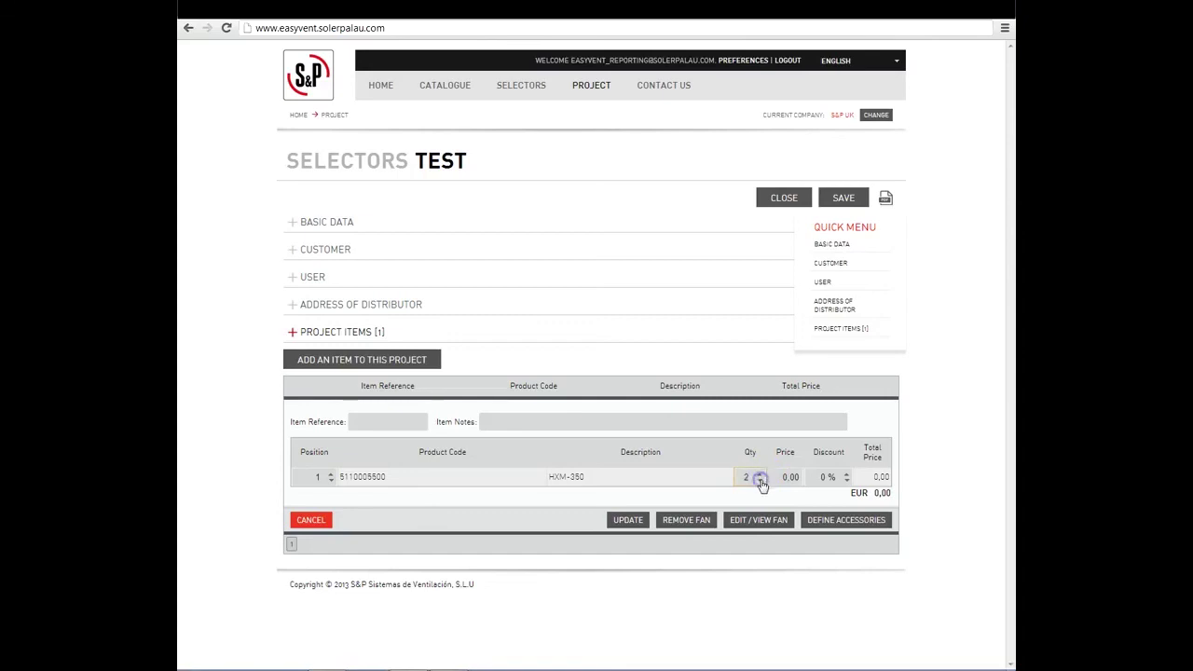
{"action": "left_click", "coordinate": [761, 479]}
{"action": "left_click", "coordinate": [630, 520]}
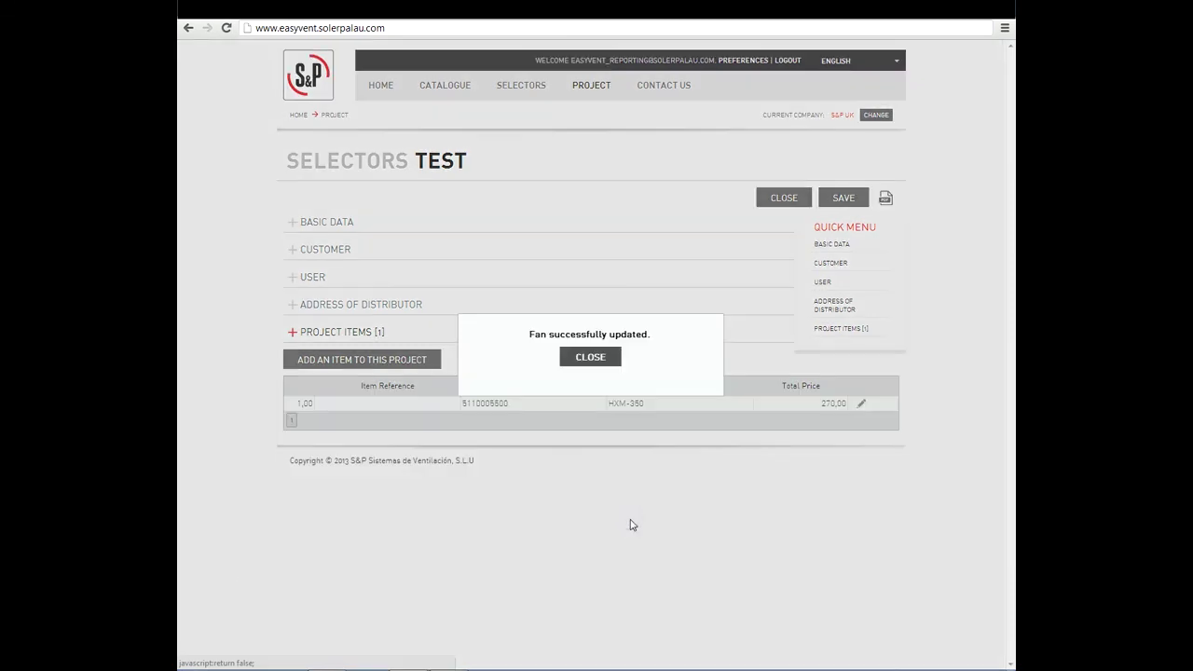
{"action": "left_click", "coordinate": [590, 356]}
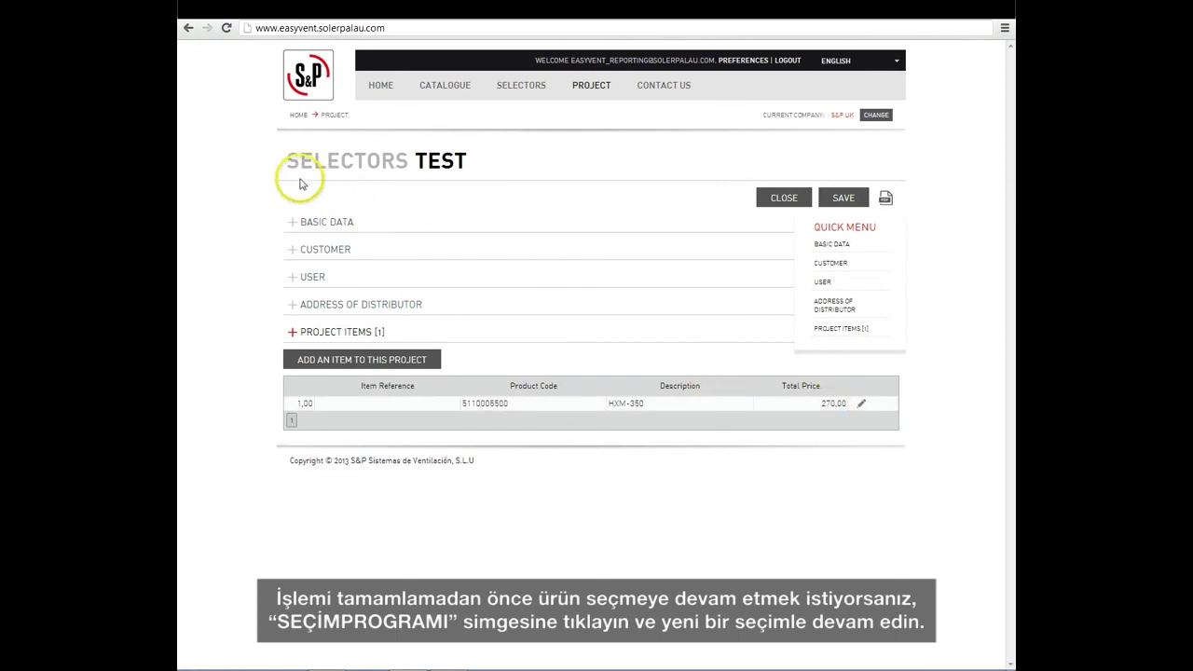
Add the HCFB/4-315/H fan from the VENT selector results to project 'test' as item 2.
{"action": "left_click", "coordinate": [355, 161]}
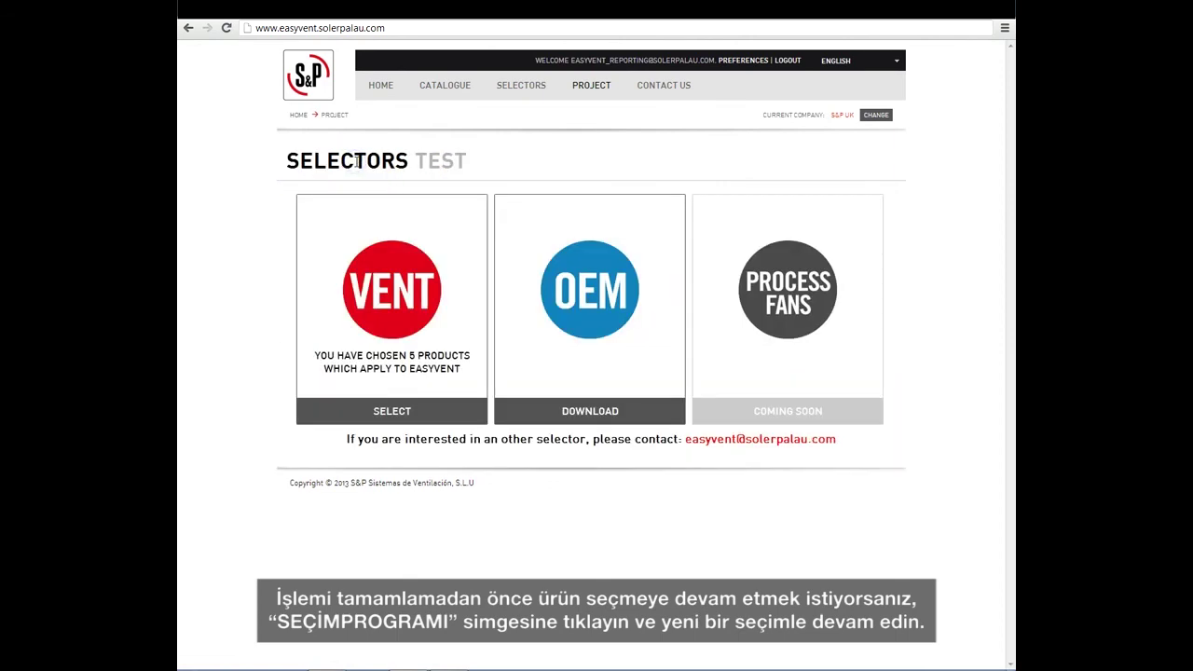
{"action": "left_click", "coordinate": [392, 324]}
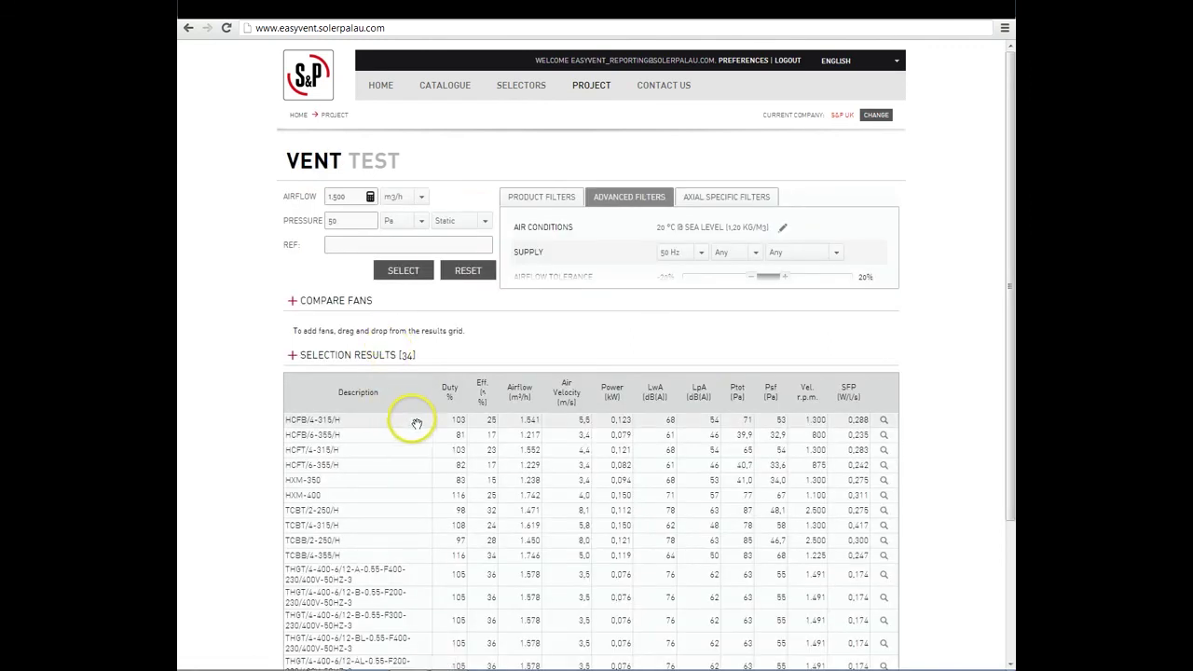
{"action": "left_click", "coordinate": [656, 421]}
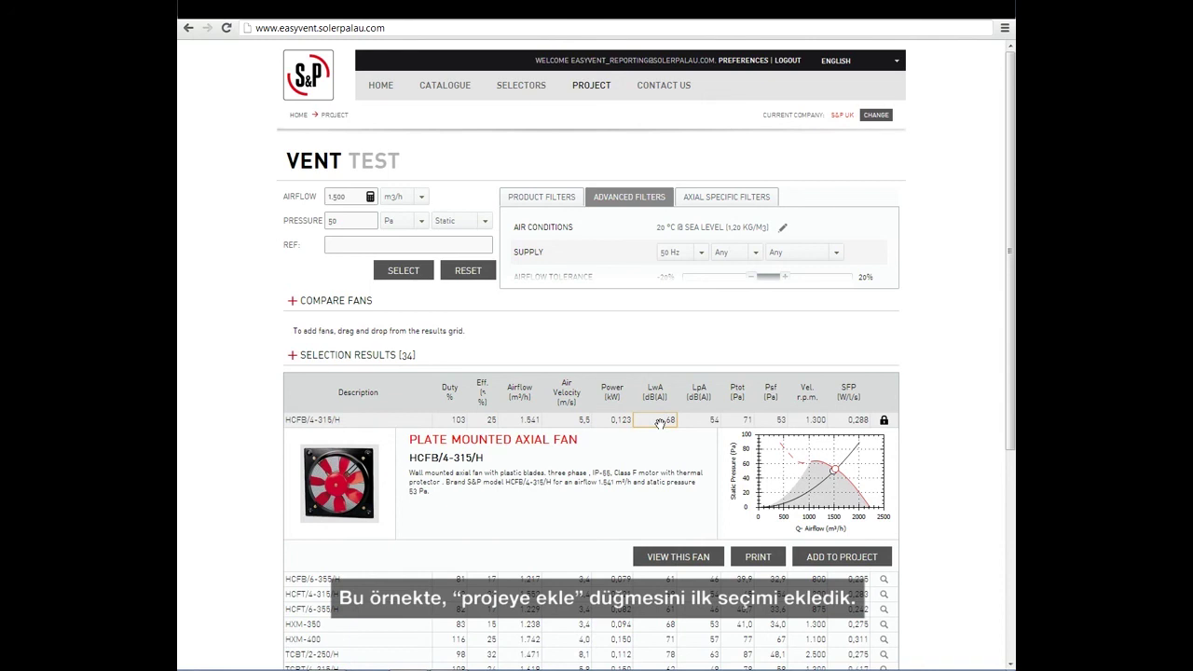
{"action": "left_click", "coordinate": [839, 559]}
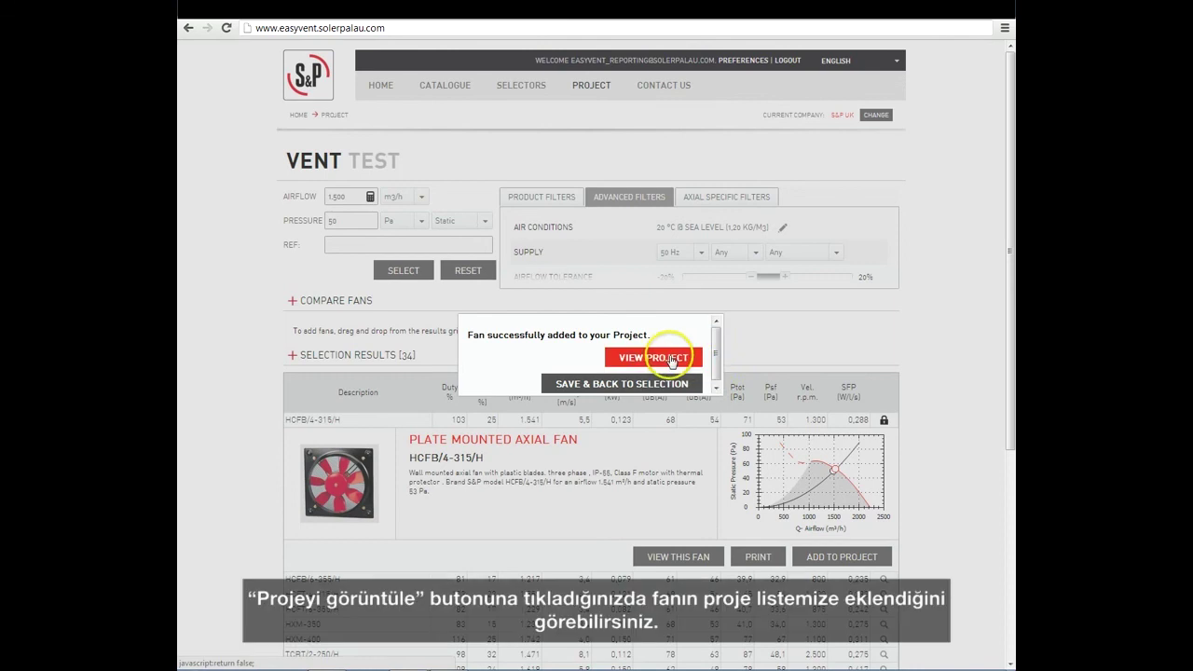
{"action": "left_click", "coordinate": [660, 360]}
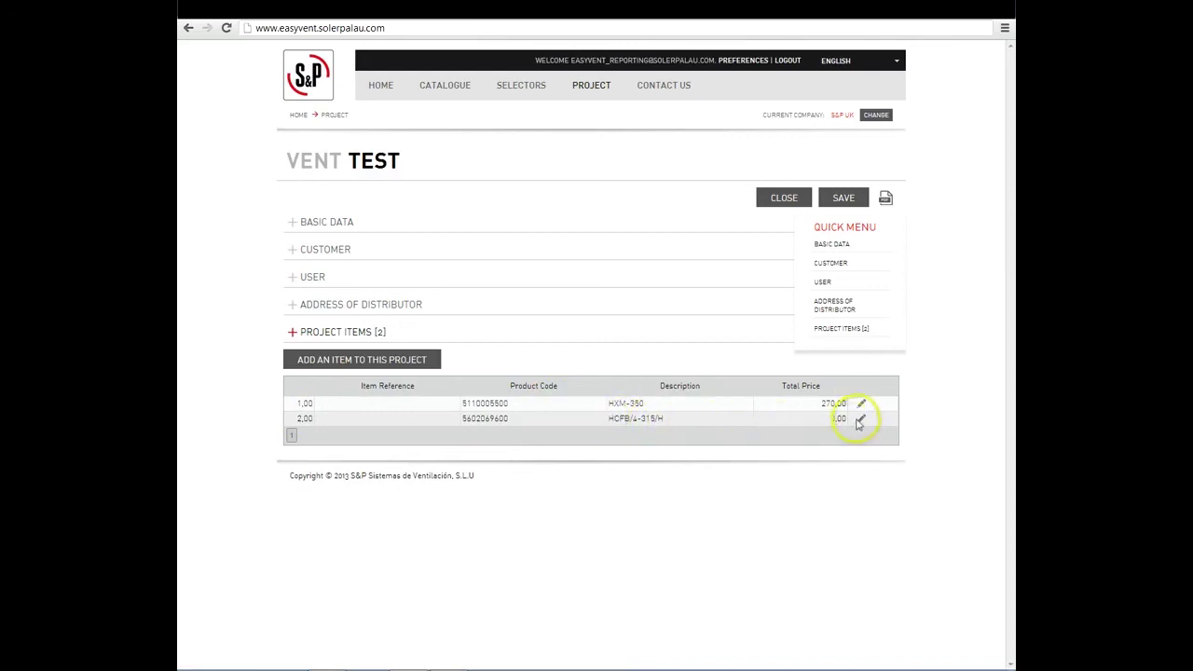
Set the HCFB/4-315/H item's price to 500,00 and apply the update.
{"action": "left_click", "coordinate": [860, 419]}
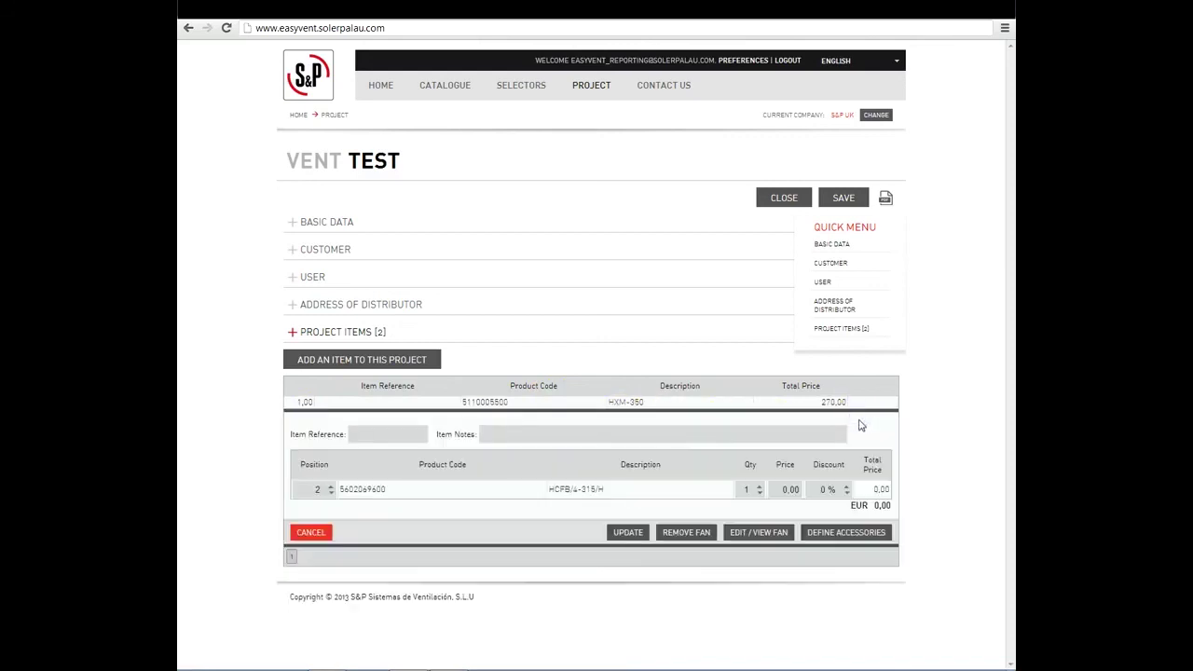
{"action": "left_click", "coordinate": [787, 489]}
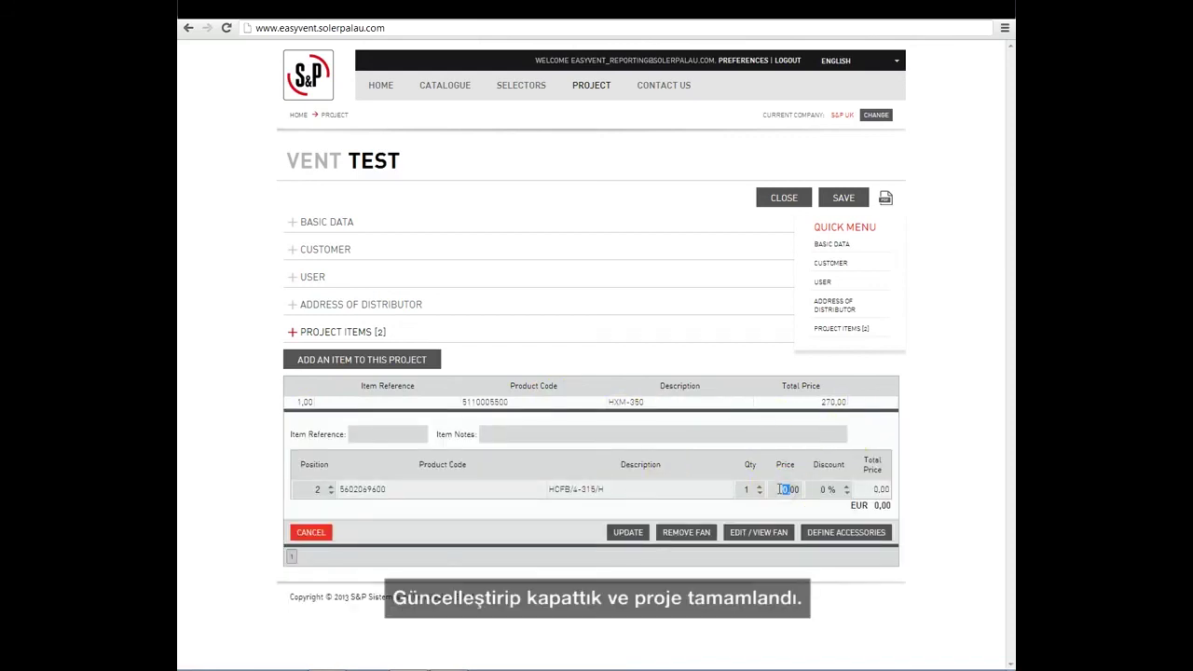
{"action": "left_click", "coordinate": [627, 532]}
{"action": "left_click", "coordinate": [591, 357]}
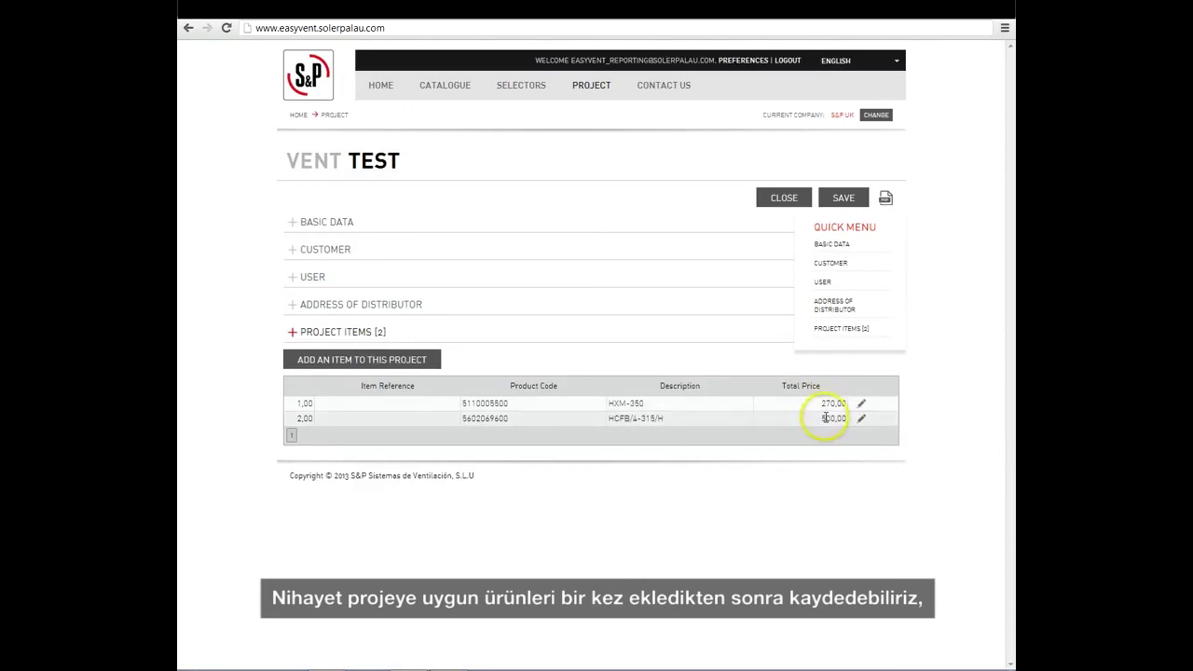
Save project 'test' and view its print options without printing.
{"action": "left_click", "coordinate": [842, 195]}
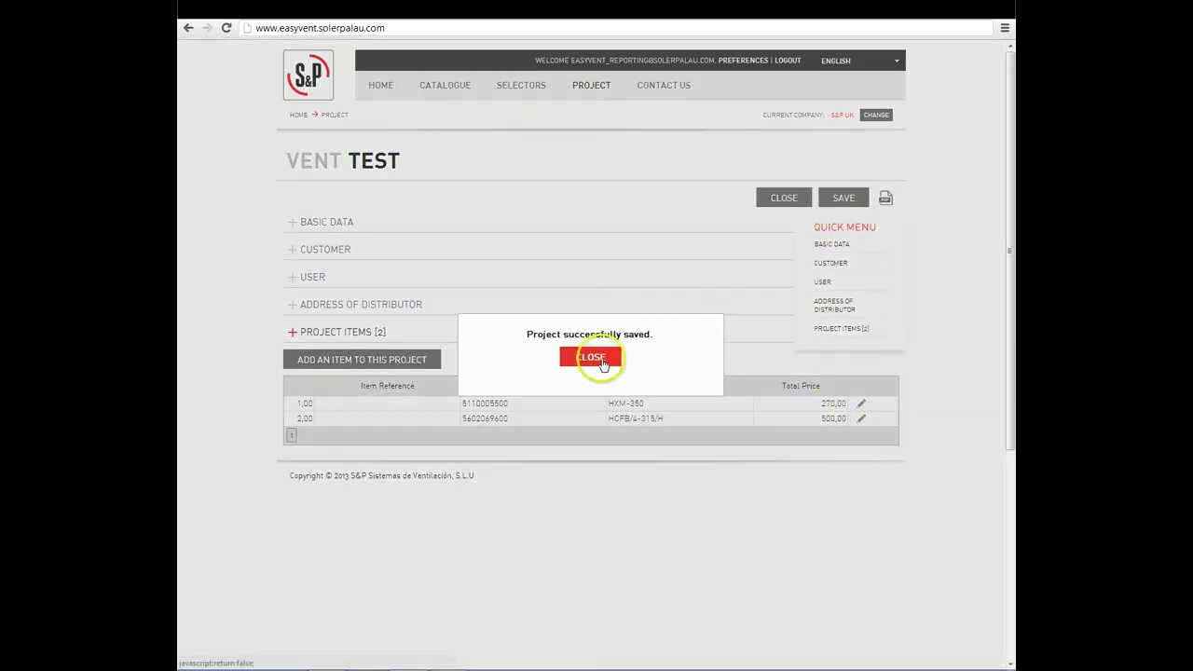
{"action": "left_click", "coordinate": [596, 357]}
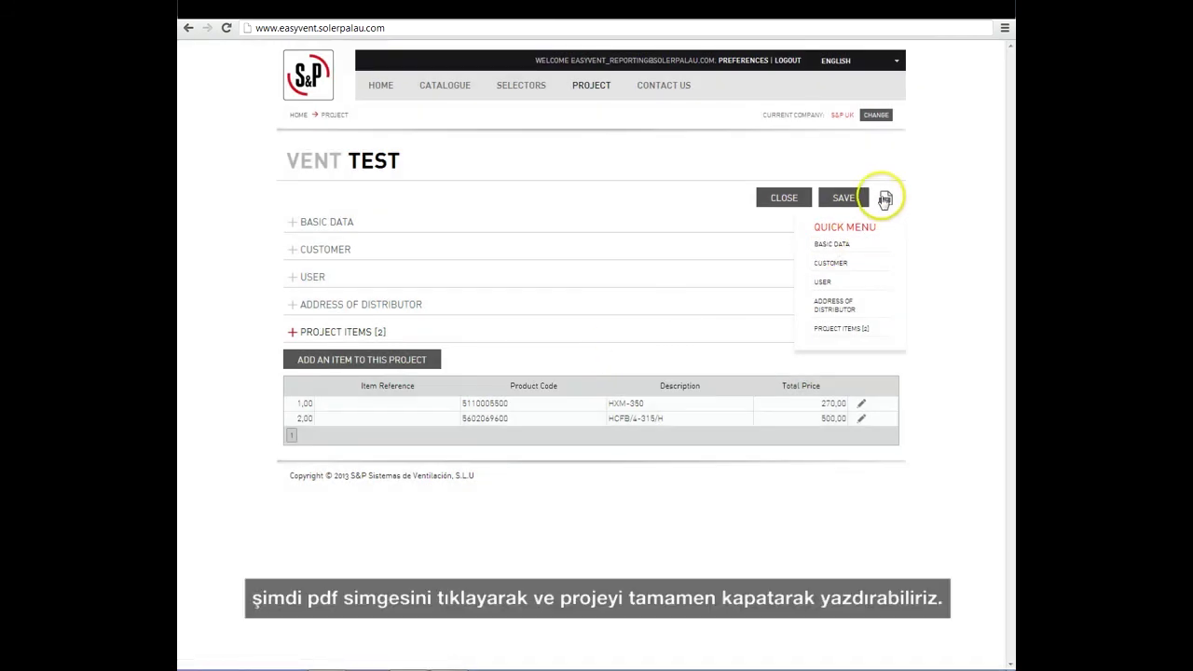
{"action": "left_click", "coordinate": [885, 200]}
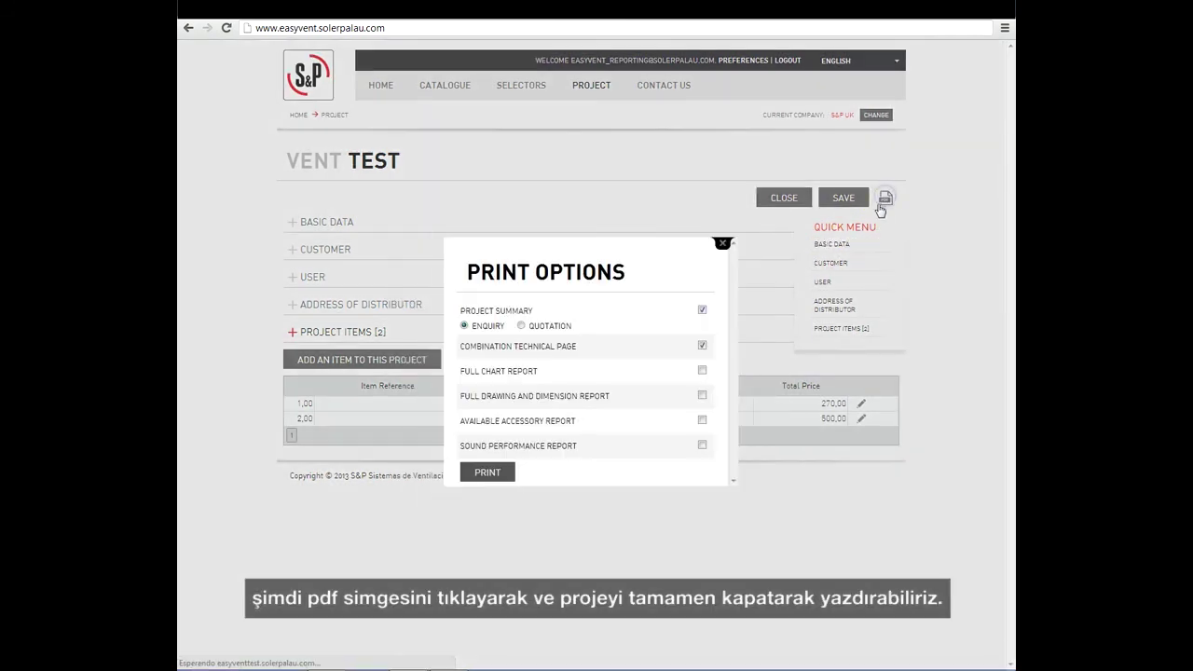
{"action": "left_click", "coordinate": [722, 243]}
Close project 'test' and log out to the Spanish EasyVent home page.
{"action": "left_click", "coordinate": [769, 203]}
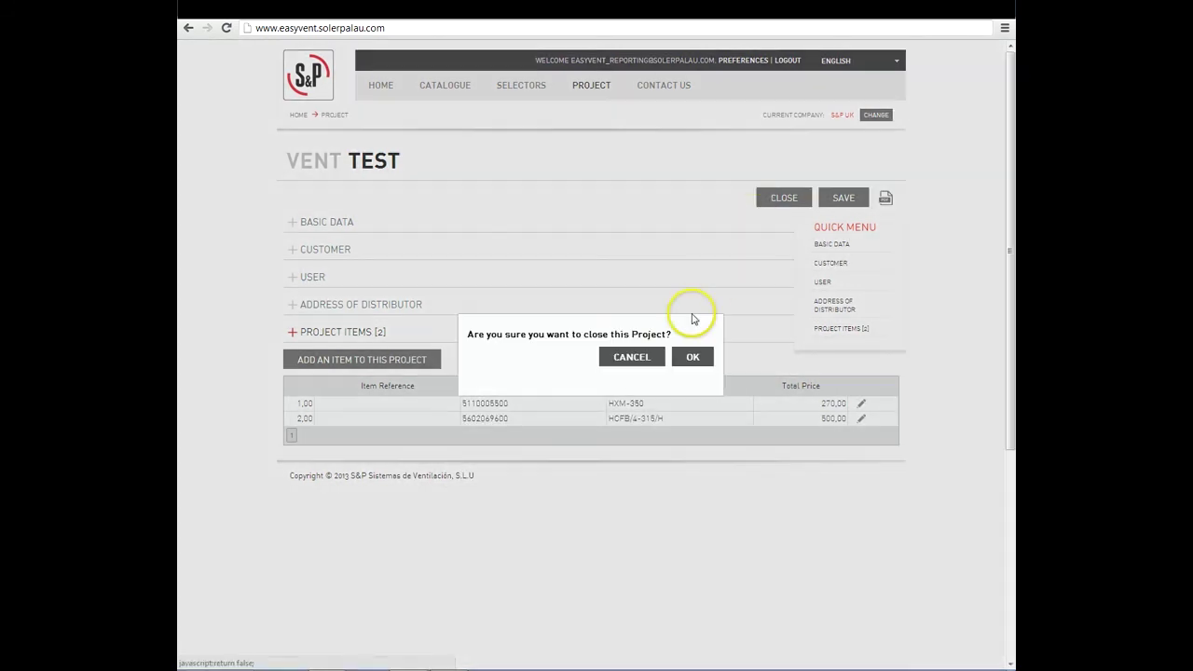
{"action": "left_click", "coordinate": [697, 362]}
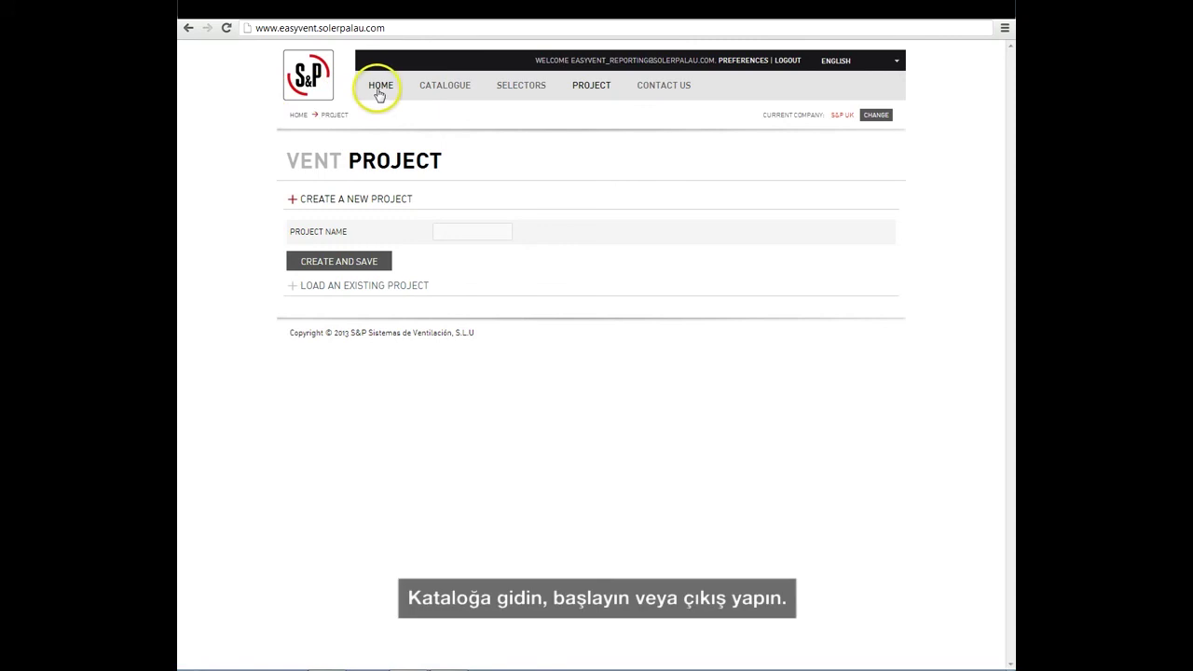
{"action": "left_click", "coordinate": [787, 61]}
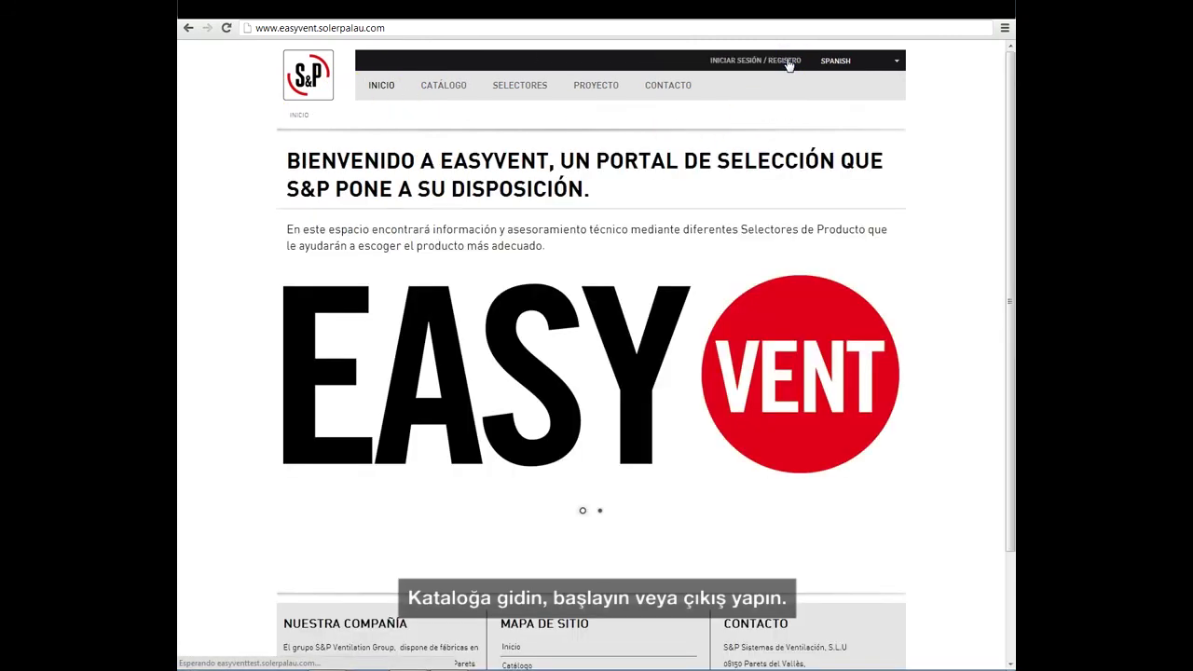